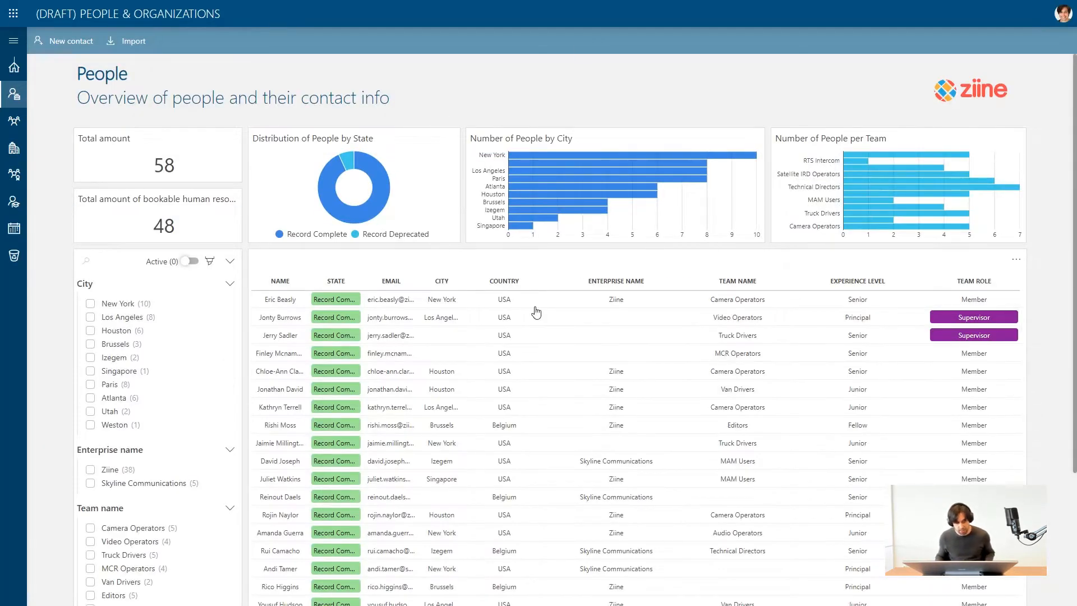
Look over the People overview and go to the Teams page.
scroll(680, 315, "down", 10)
scroll(681, 322, "up", 10)
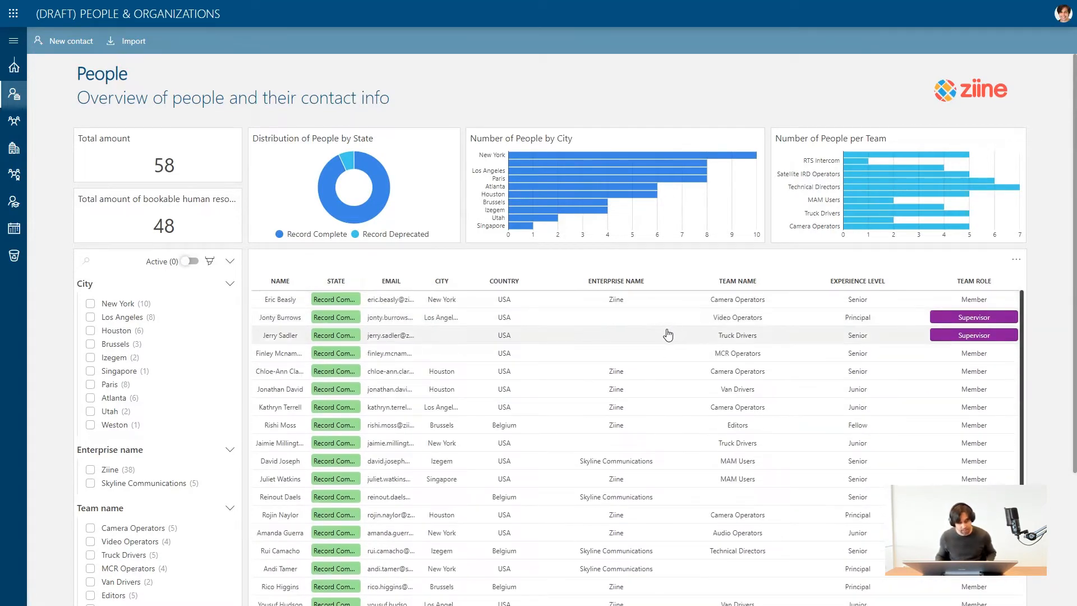
left_click(14, 124)
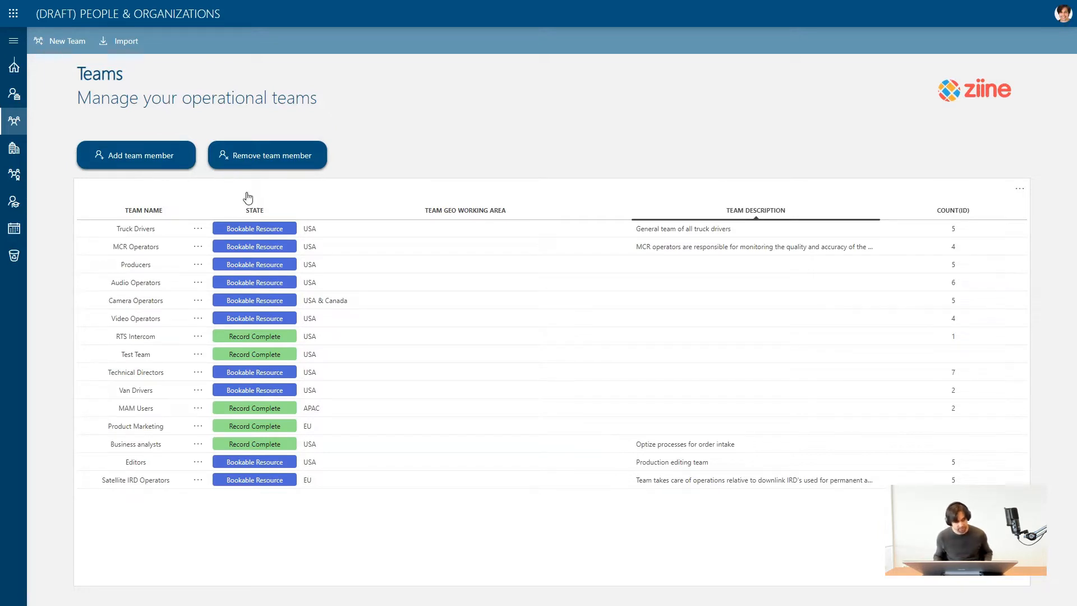
Start adding a member to the Satellite IRD Operators team and check which persons can be selected.
left_click(361, 482)
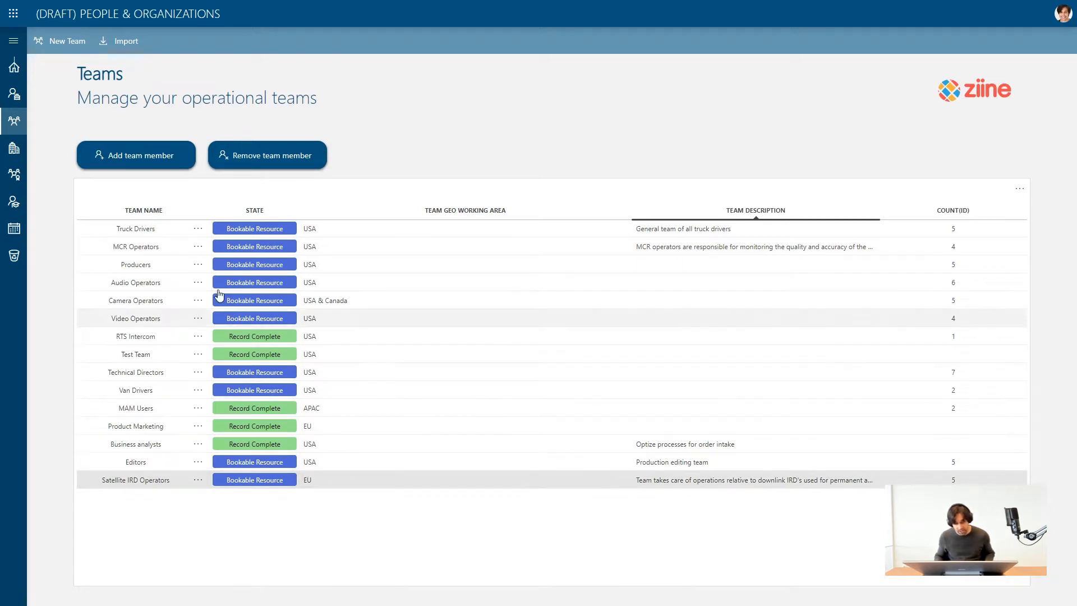
left_click(147, 160)
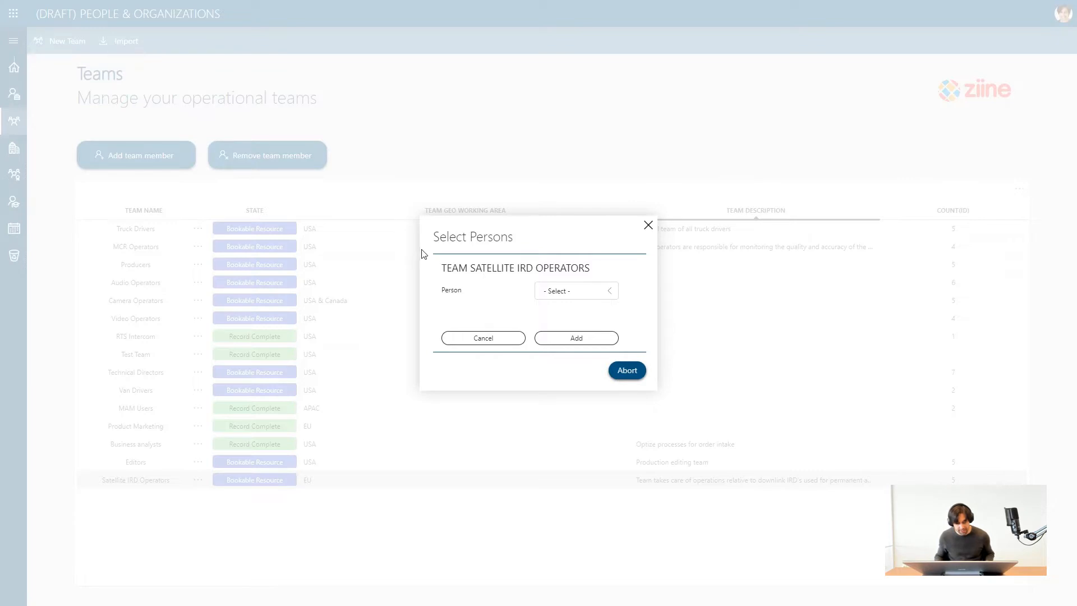
left_click_drag(469, 270, 527, 272)
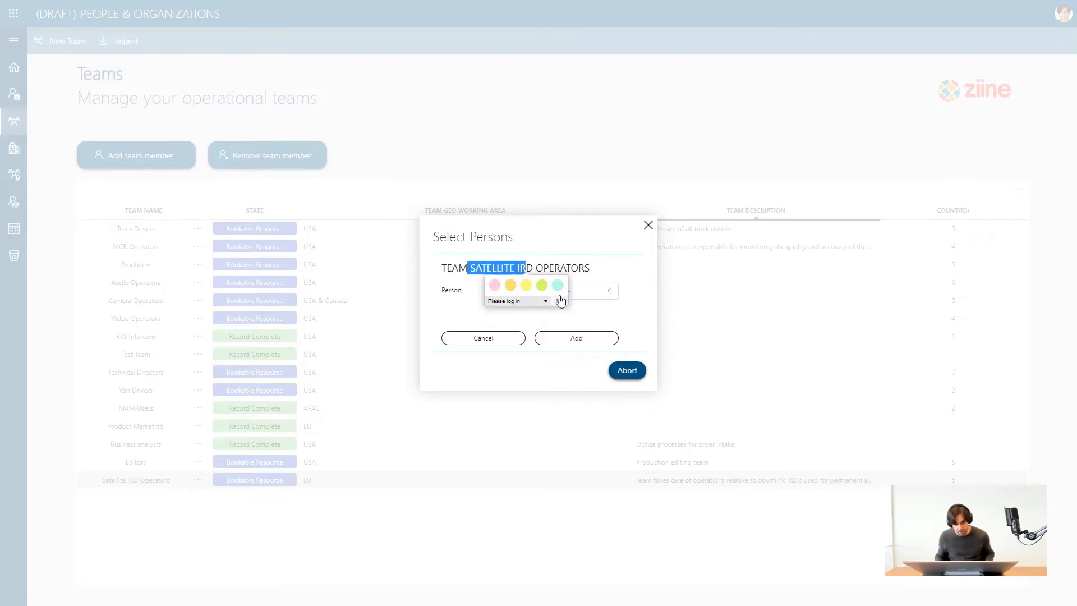
left_click(607, 291)
left_click(498, 312)
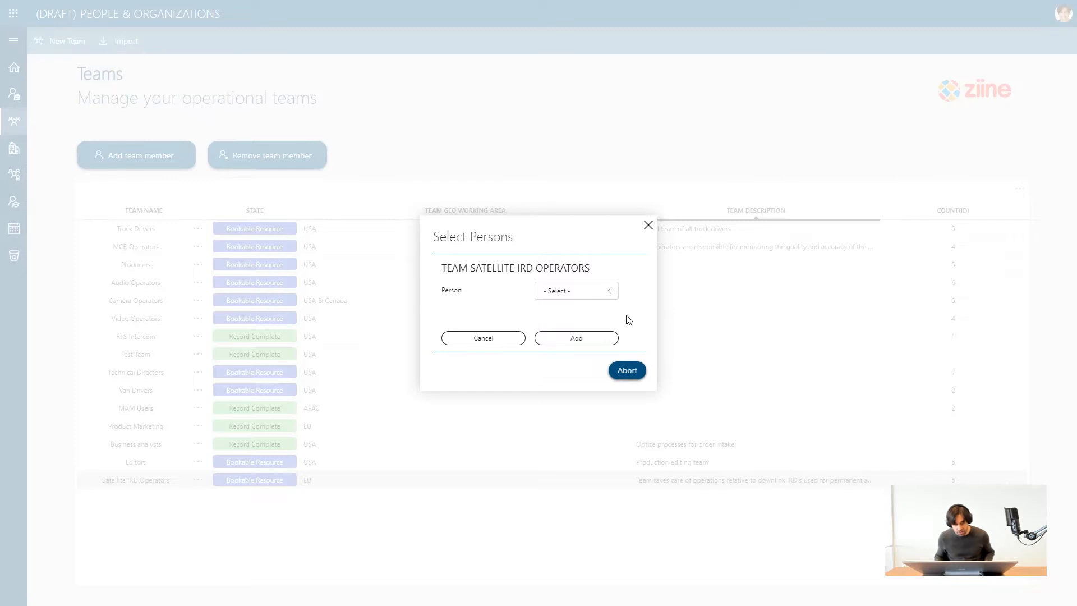
left_click(593, 292)
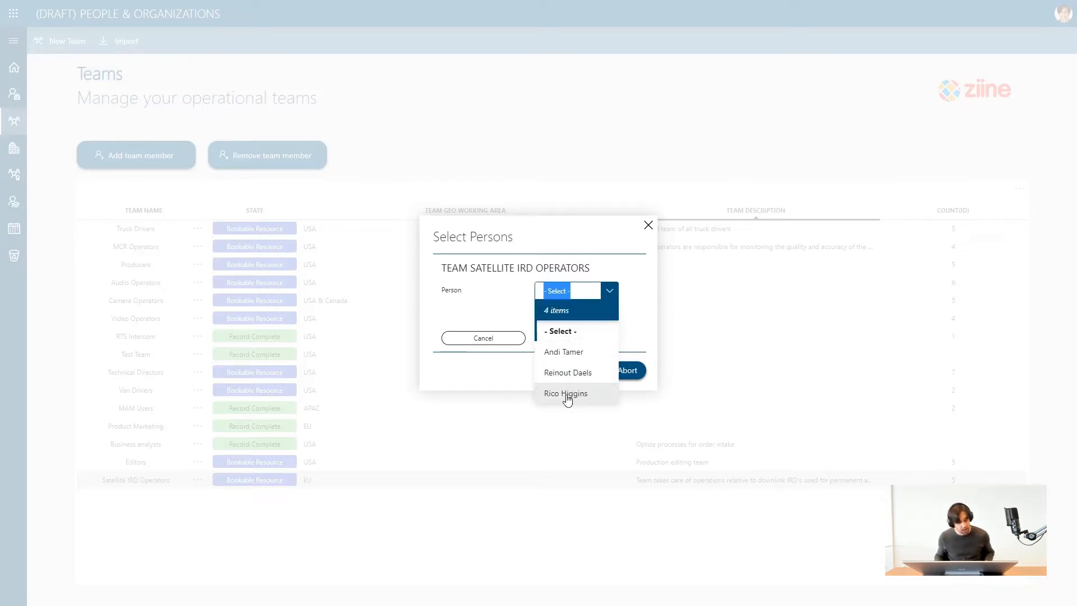
left_click(642, 312)
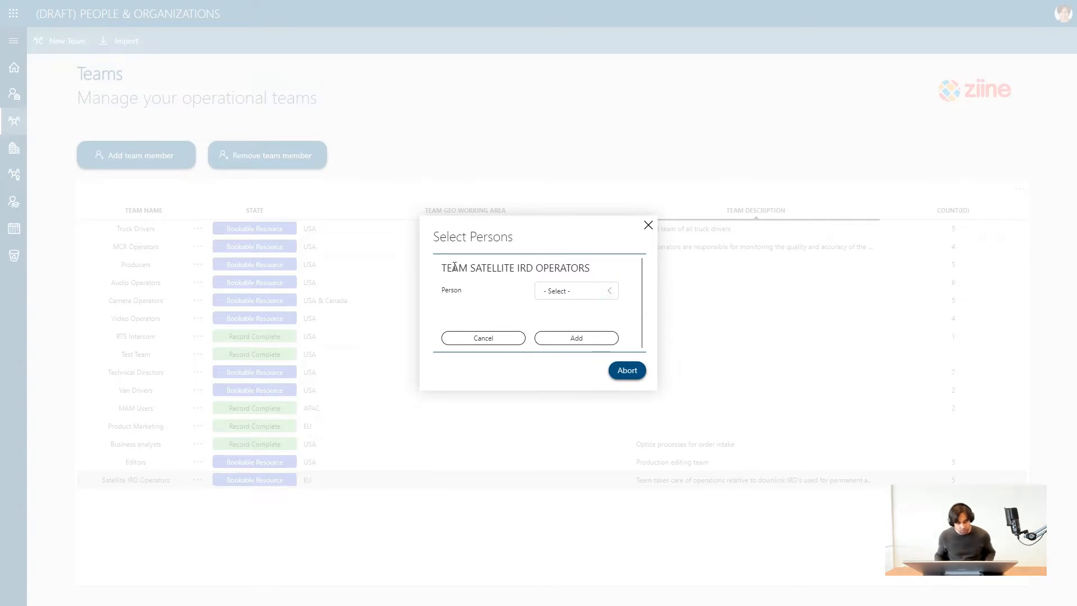
Select the last person offered and add them to the Satellite IRD Operators team.
left_click_drag(443, 267, 599, 273)
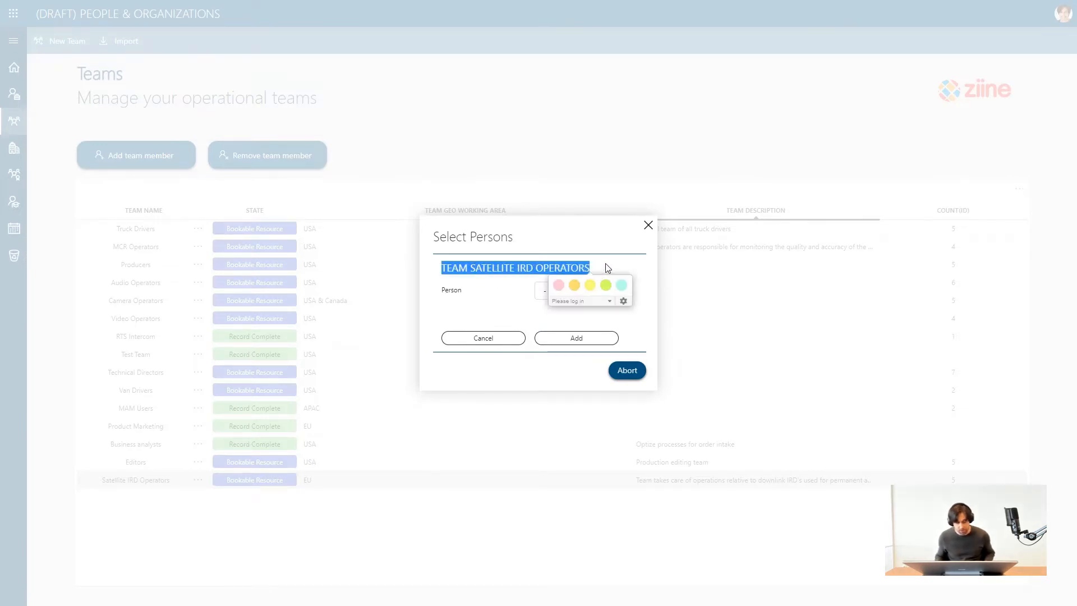
left_click(606, 268)
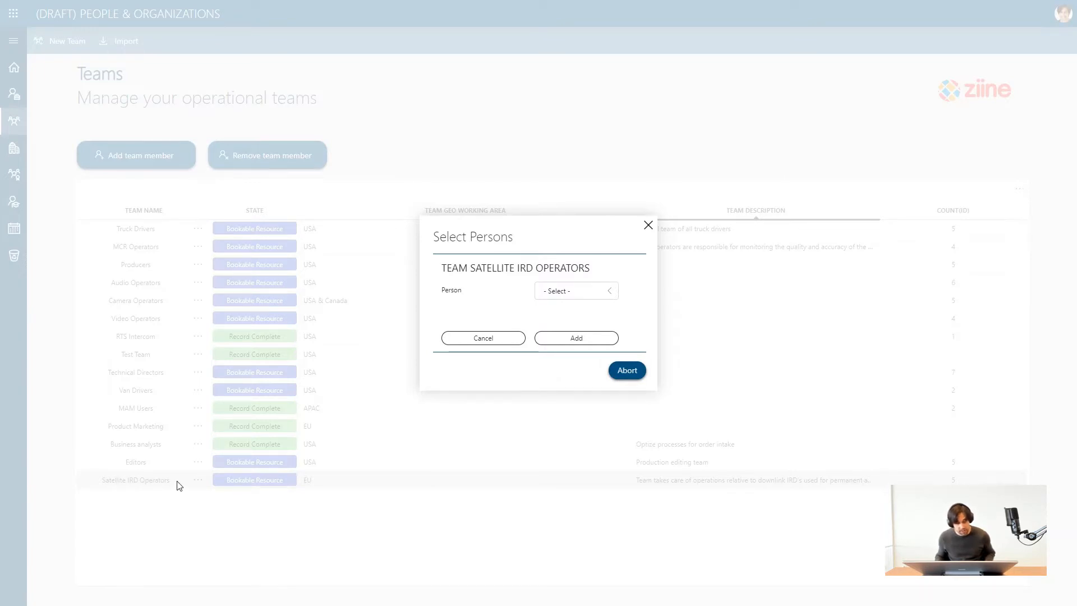
left_click(588, 291)
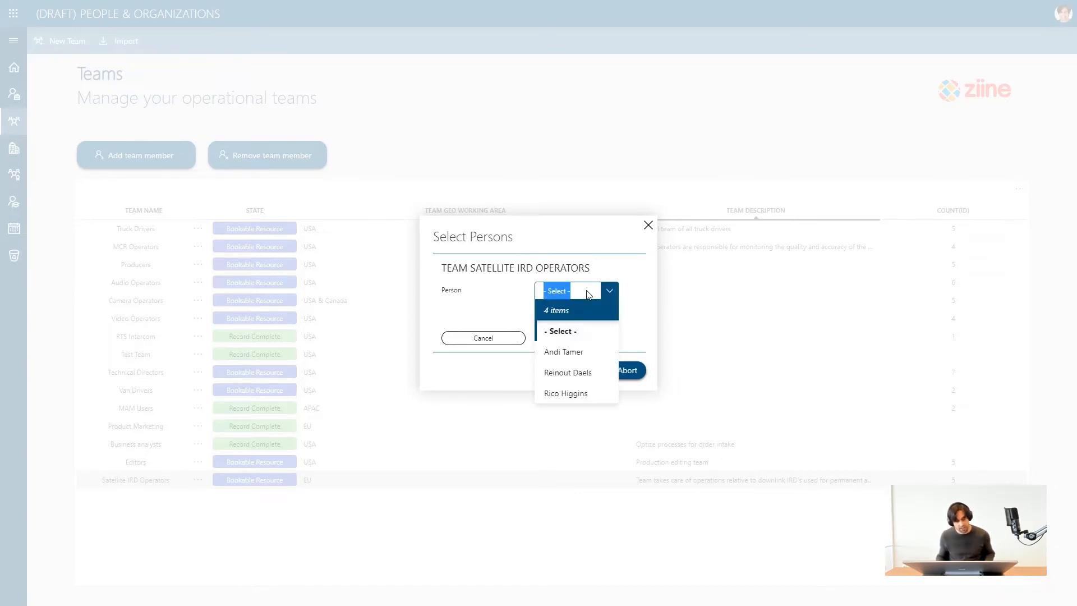
left_click(561, 394)
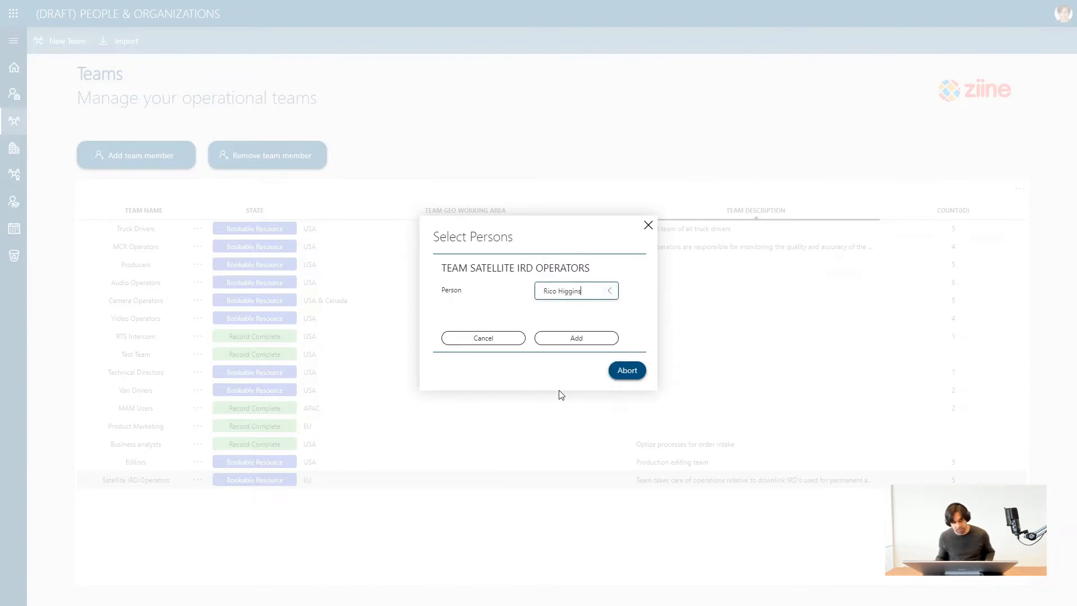
left_click(561, 339)
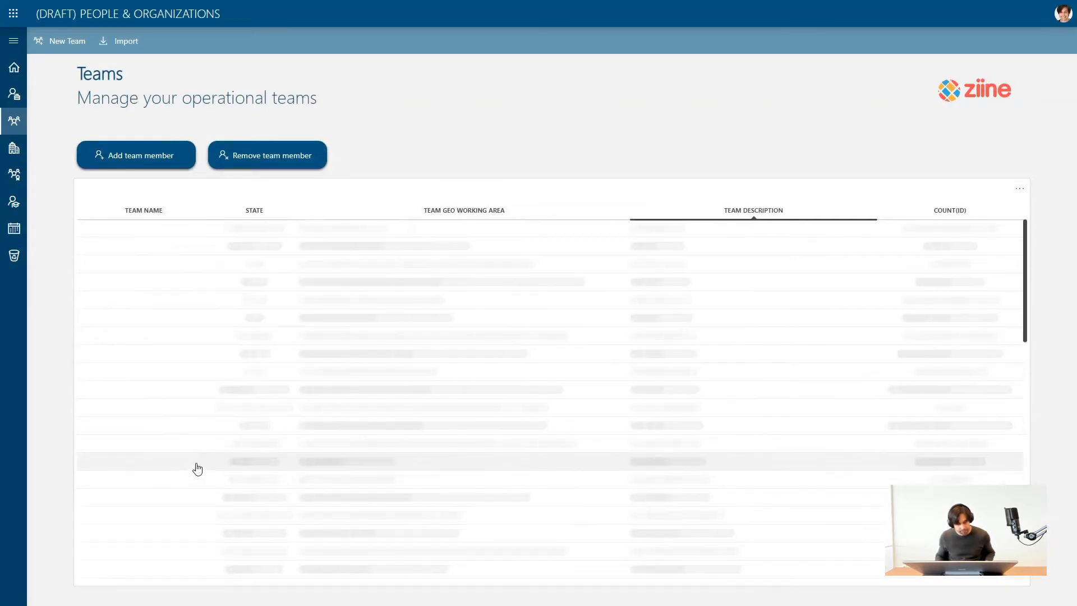
Show the team members of Satellite IRD Operators to check the newly added person, then close the list.
right_click(191, 478)
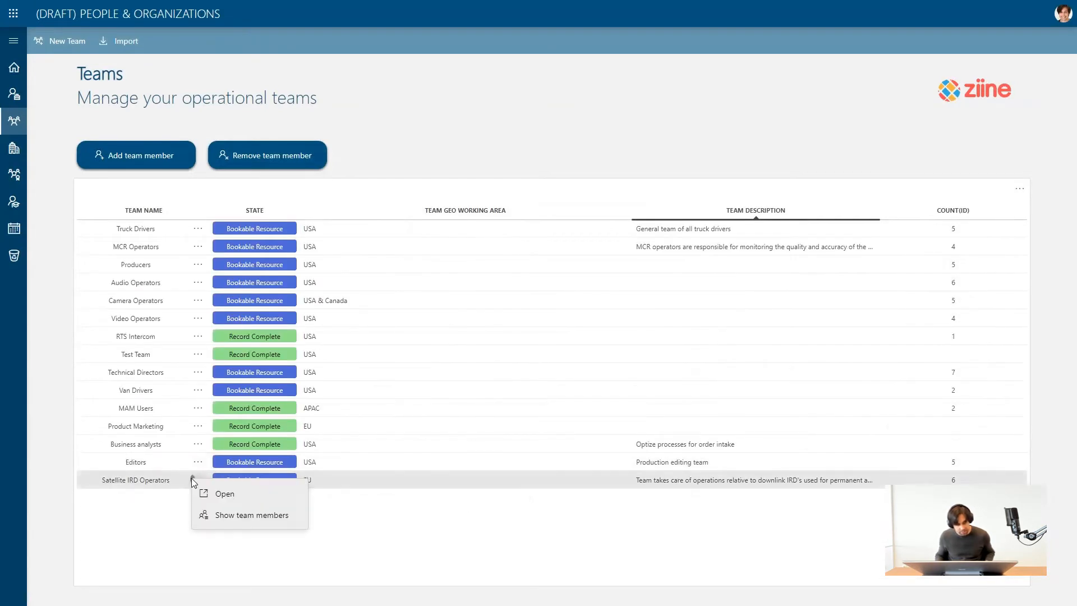
left_click(227, 513)
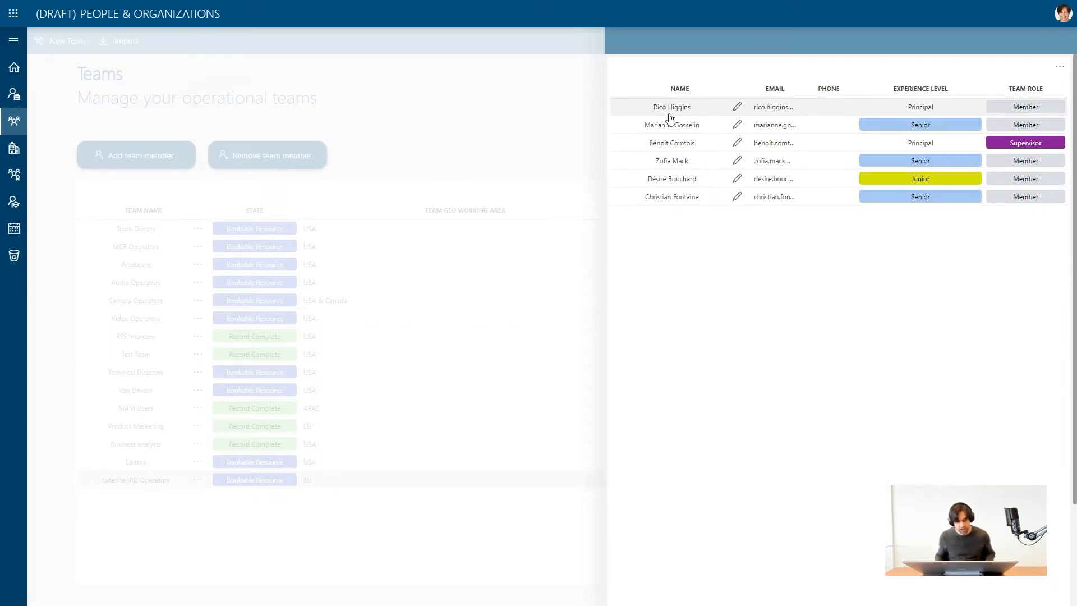
left_click(527, 129)
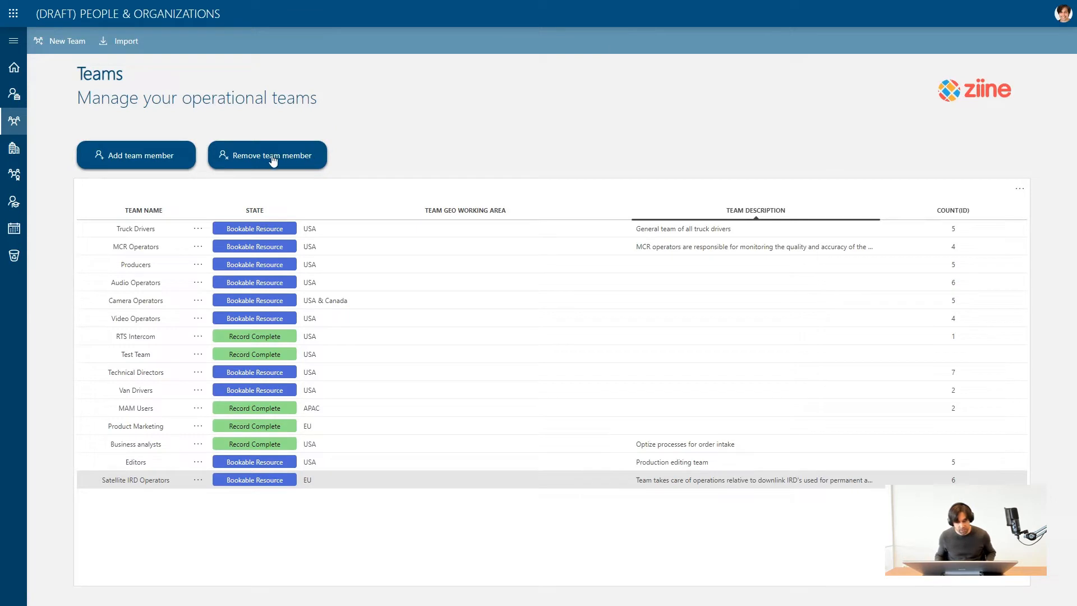
View the details of the Satellite IRD Operators team and close them.
left_click(198, 481)
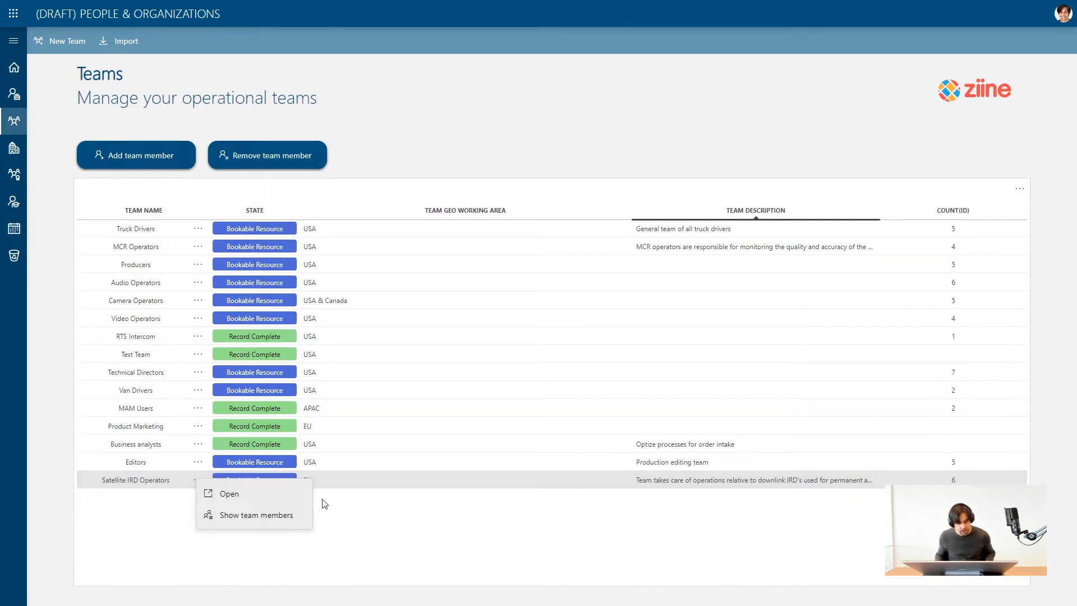
left_click(284, 498)
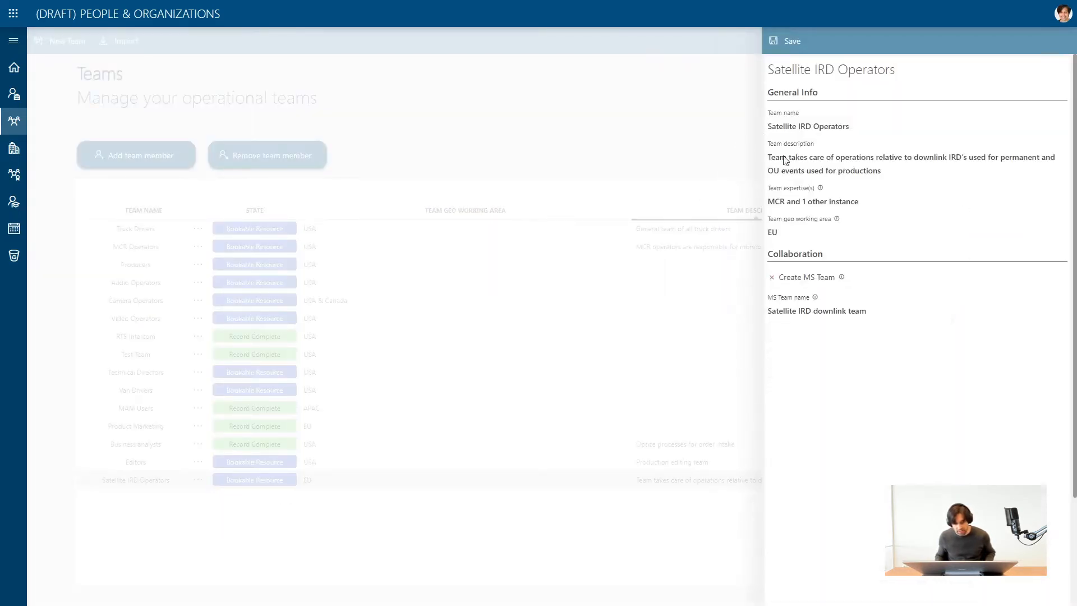
left_click(645, 139)
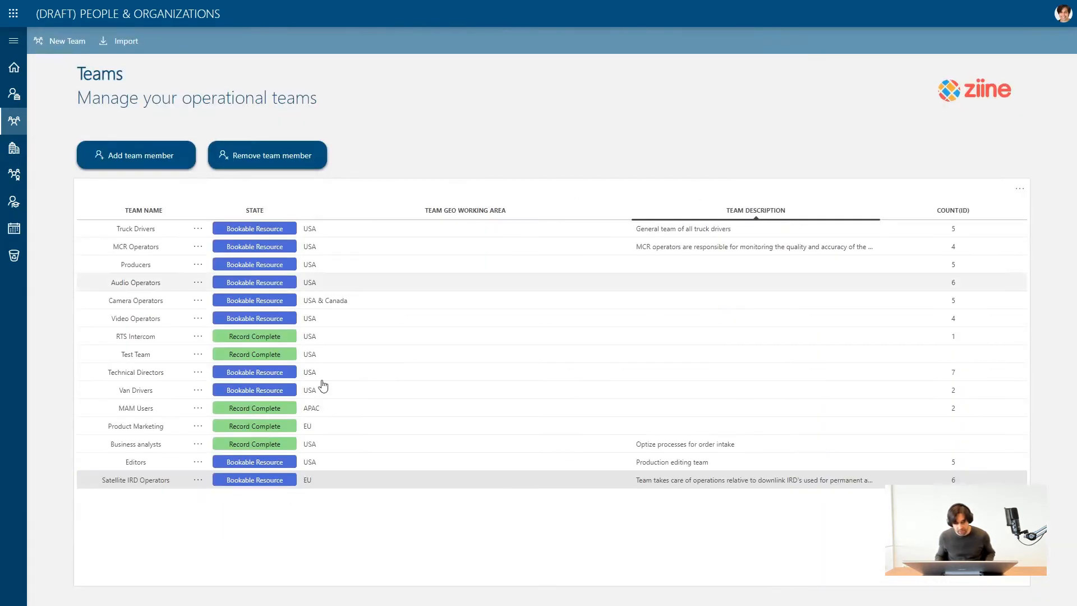
View the Satellite IRD Operators member list again, close it, and bring up the team's available row actions.
left_click(197, 480)
left_click(260, 515)
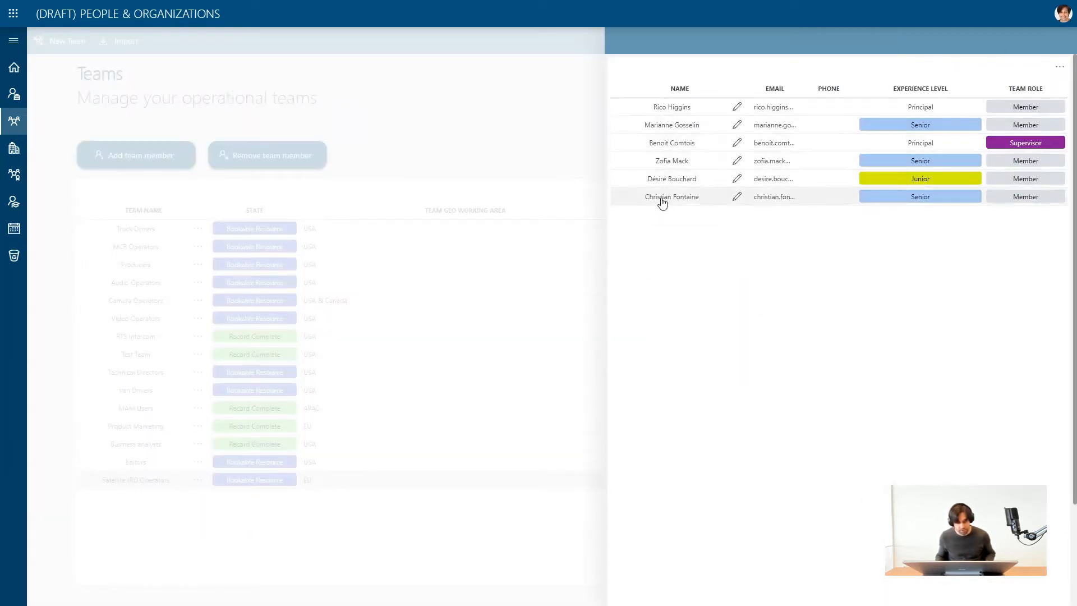
left_click(517, 133)
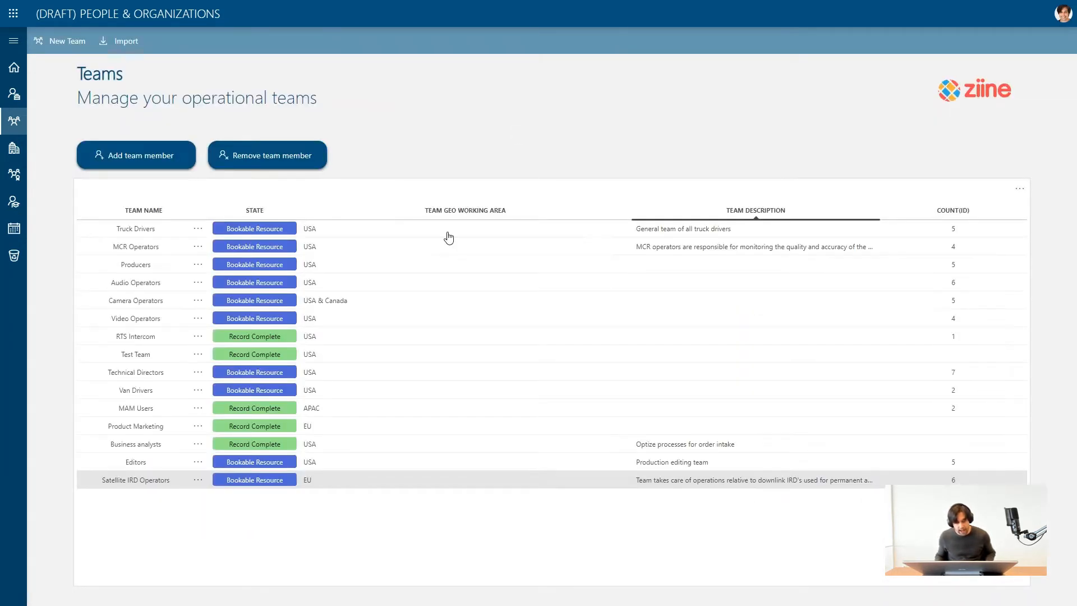
left_click(199, 480)
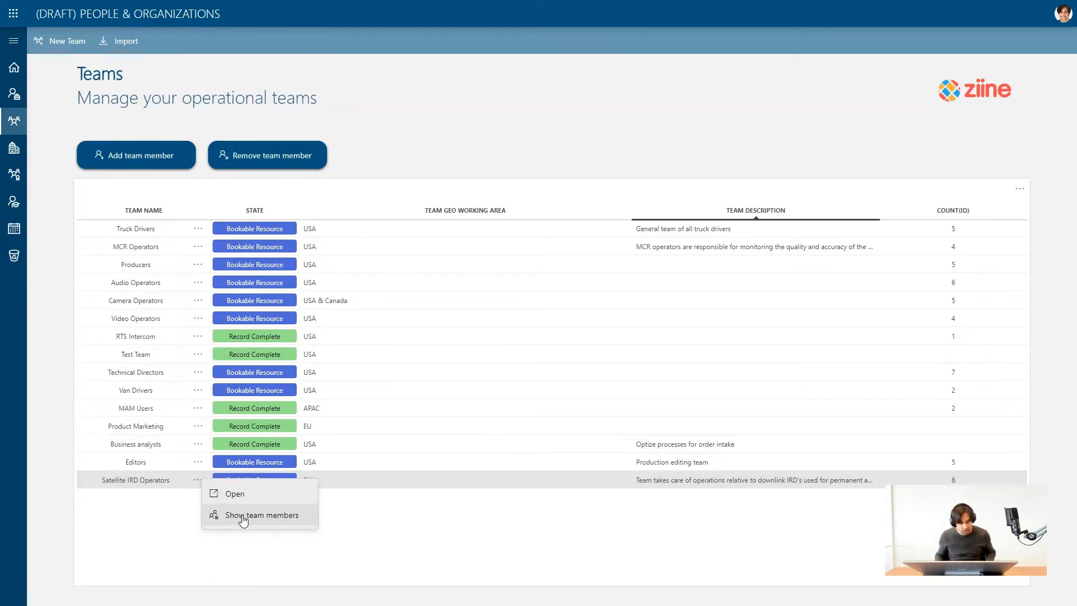
Switch the app and its Teams page to edit mode and open the component settings of the teams table.
left_click(1063, 13)
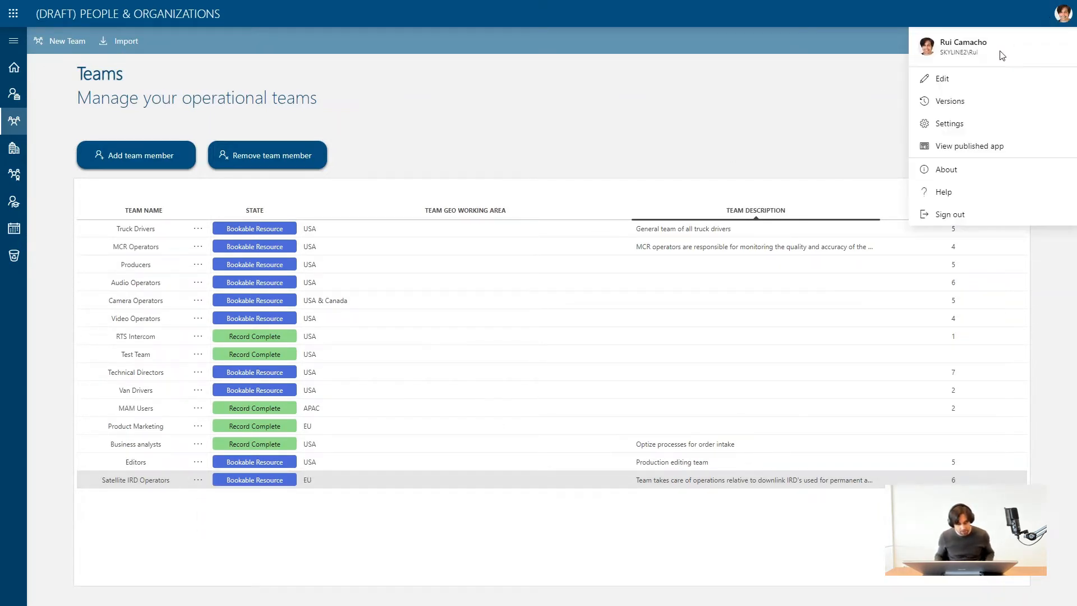
left_click(953, 80)
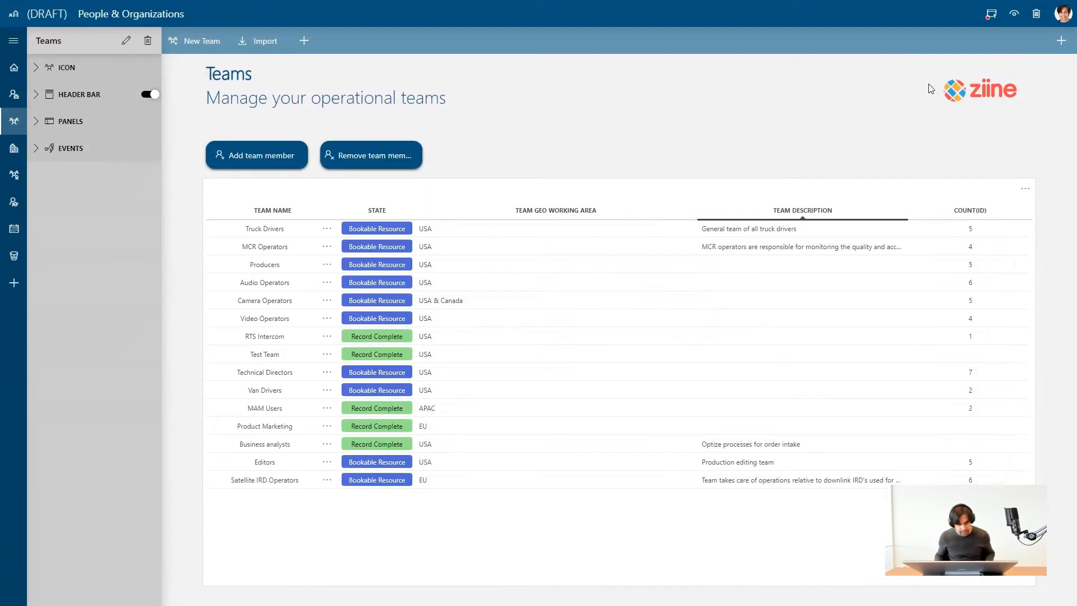
left_click(126, 41)
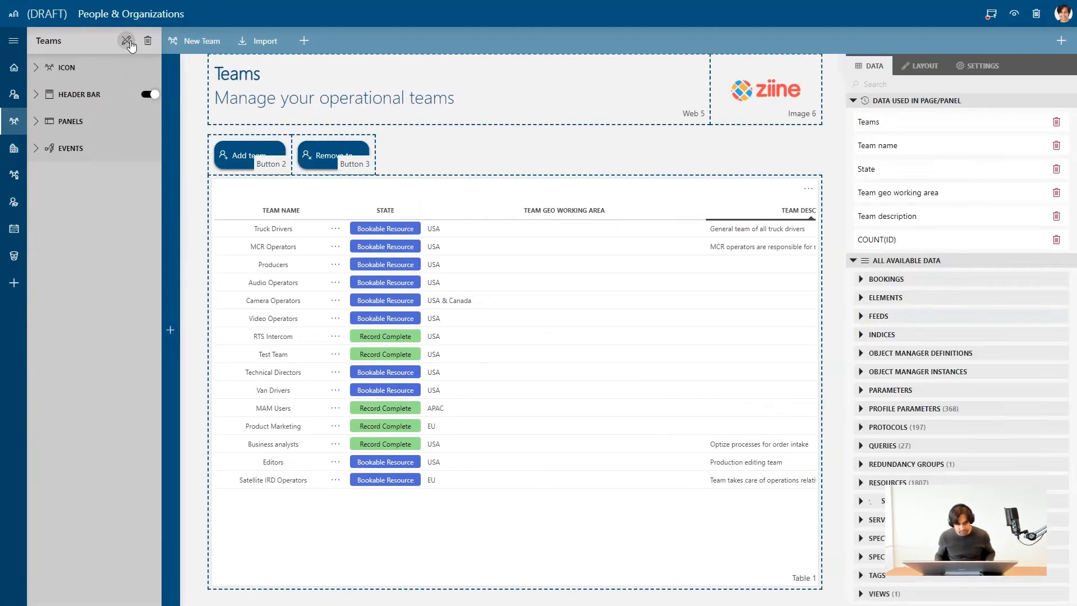
left_click(486, 486)
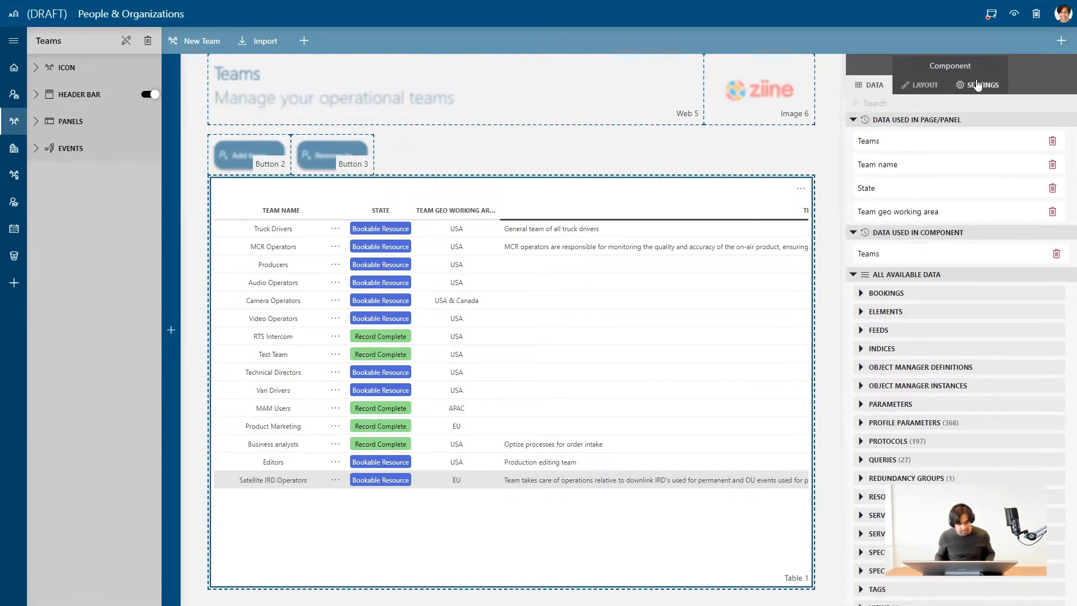
left_click(977, 85)
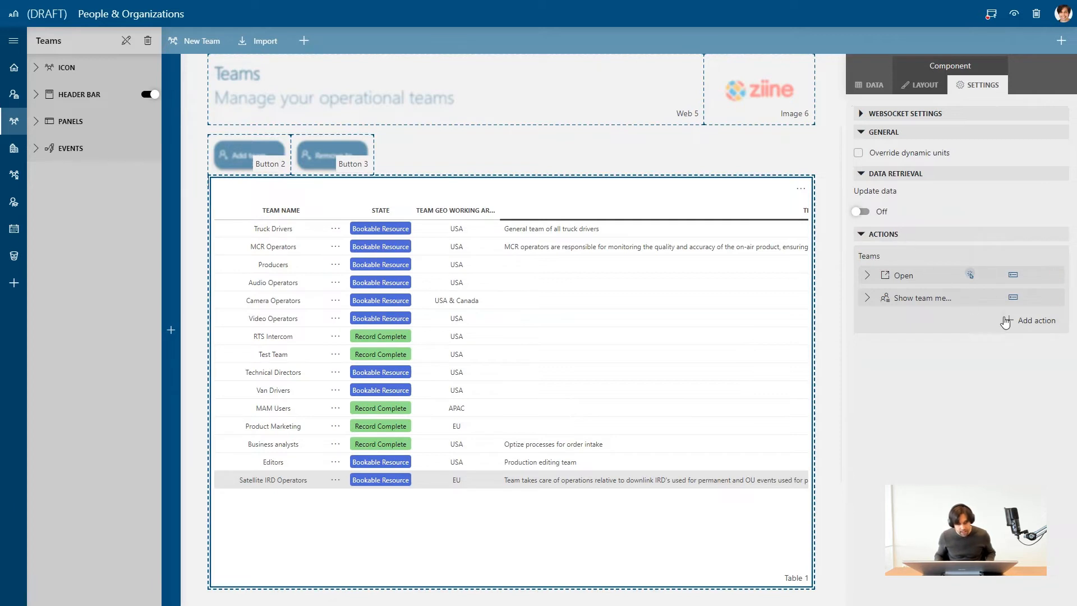
Add a new action to the teams table with the label "Add Team Member" and the AddFriend icon.
left_click(1026, 321)
left_click(923, 343)
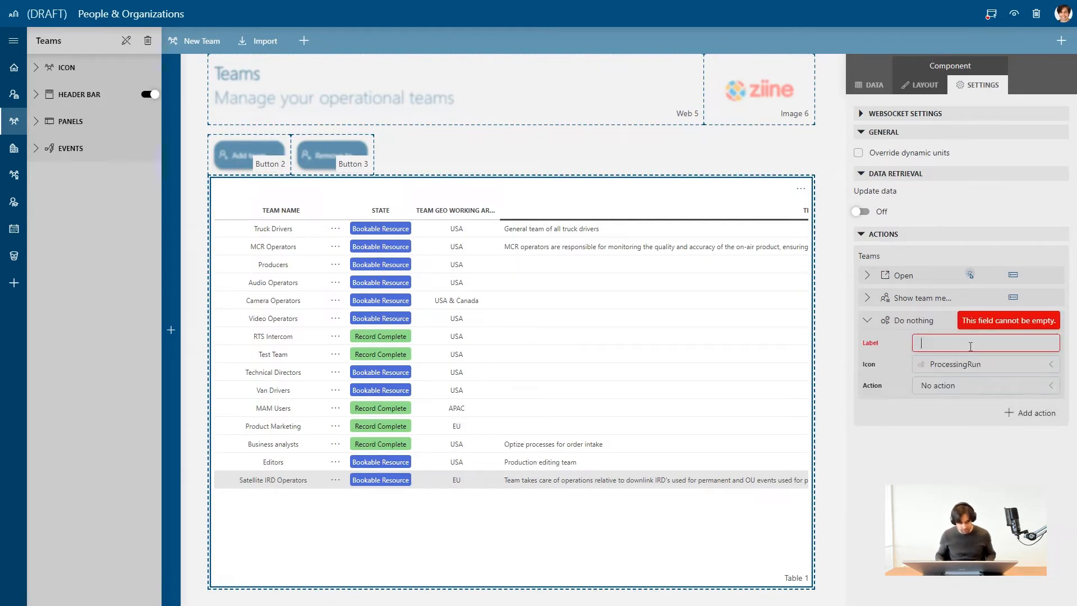
type("Add Te")
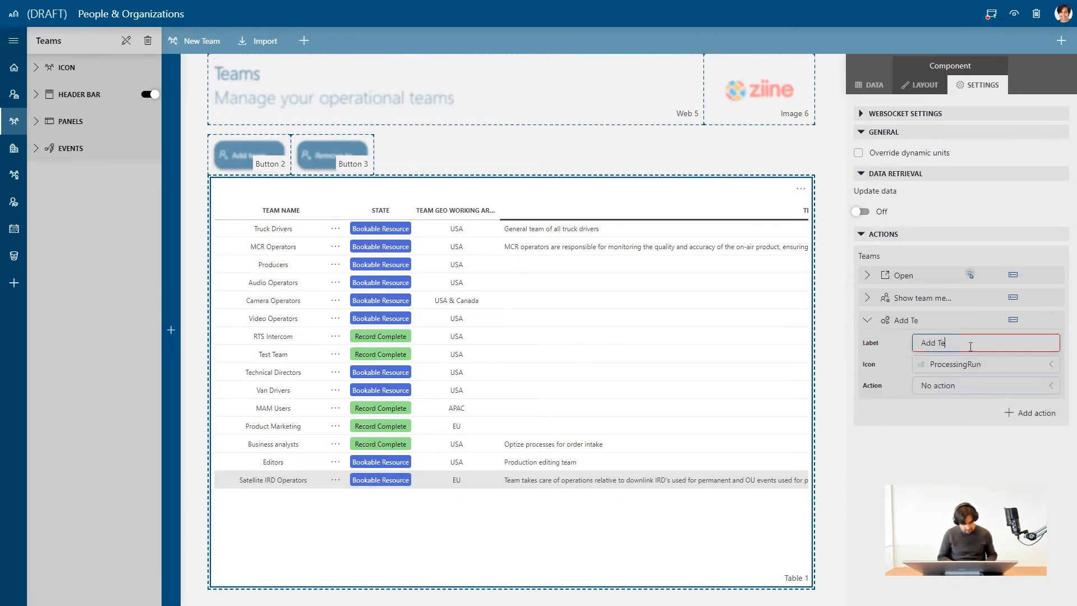
type("am Member")
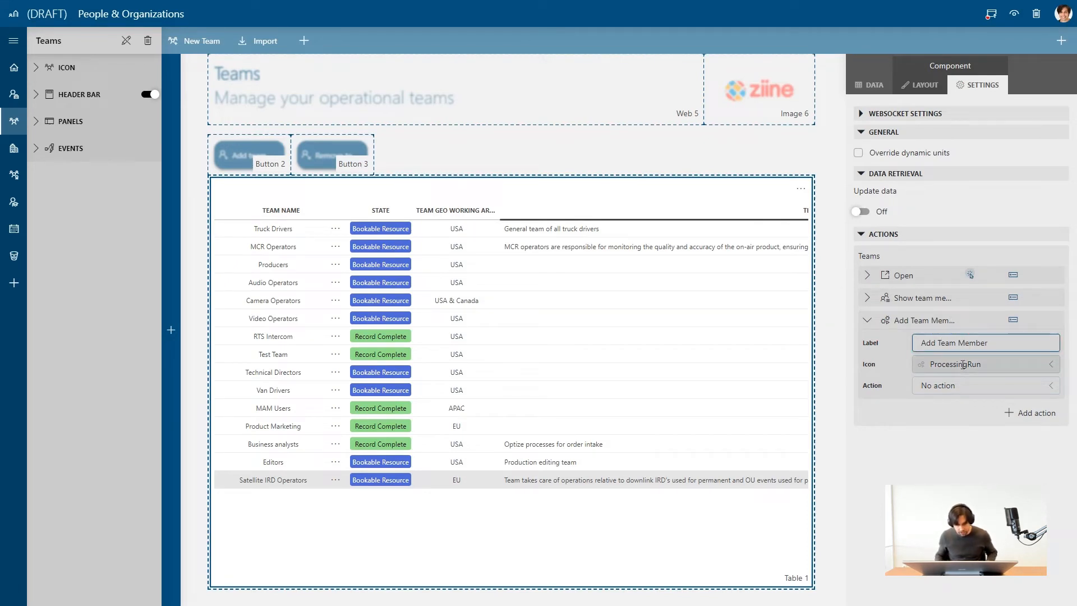
left_click(963, 365)
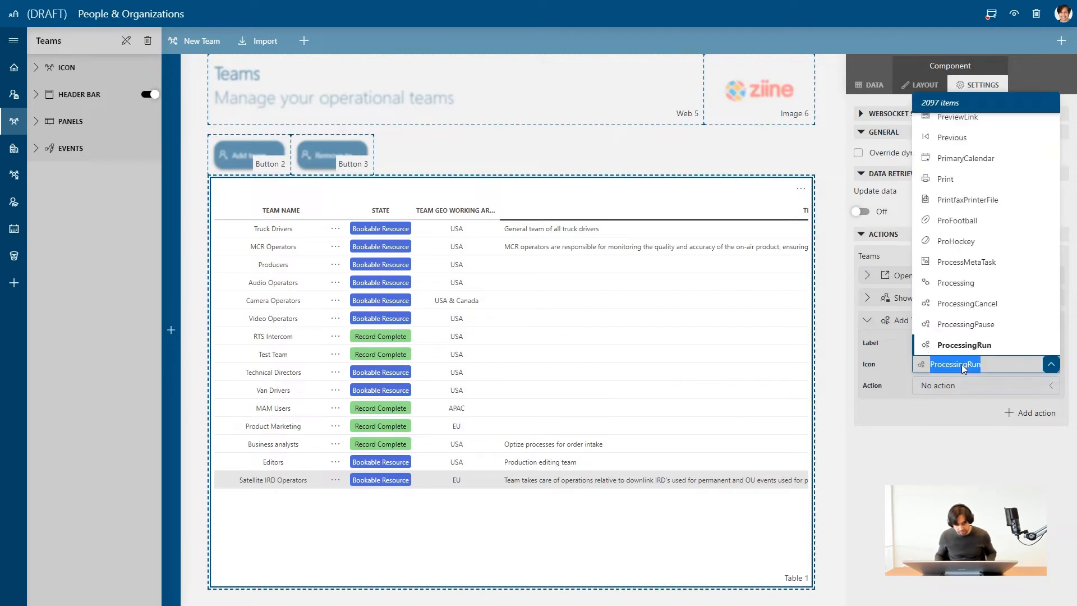
type("add")
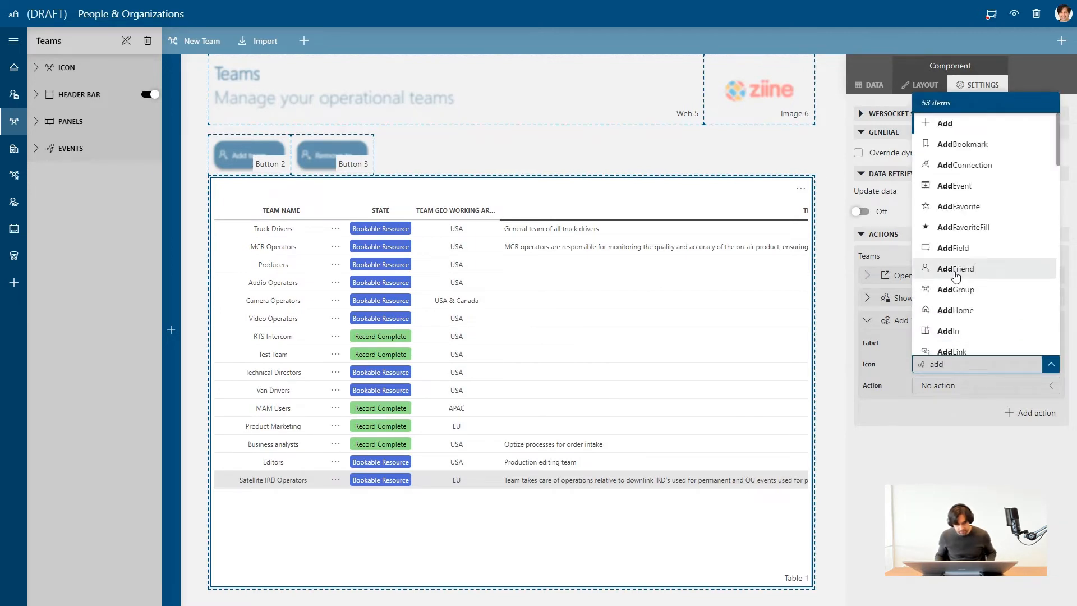
left_click(956, 275)
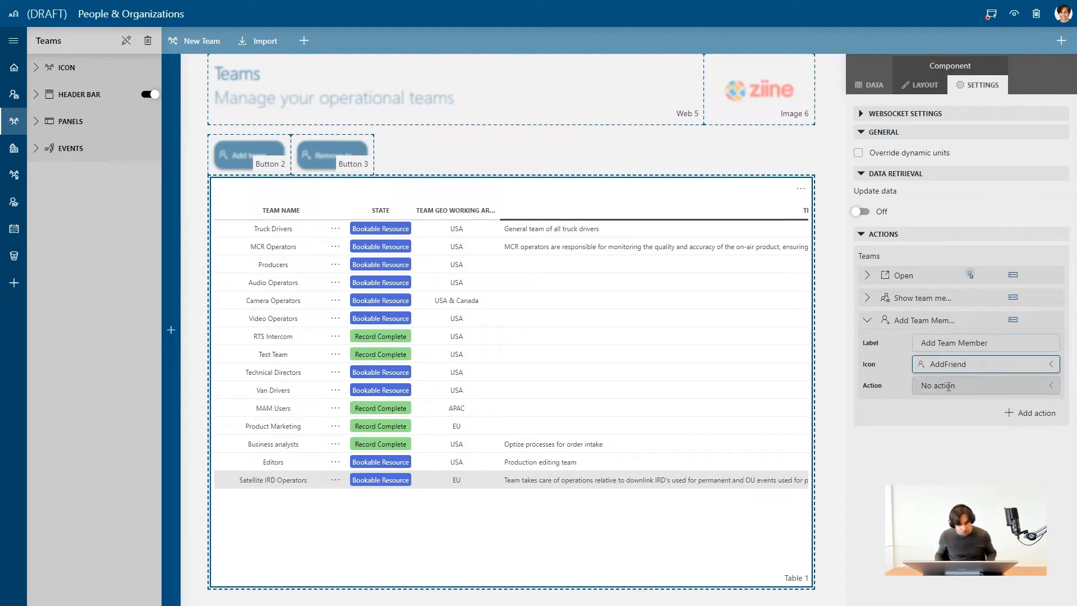
Make the Add Team Member action launch the script "(P&O)Team_DOM Add Resources".
left_click(948, 387)
left_click(954, 243)
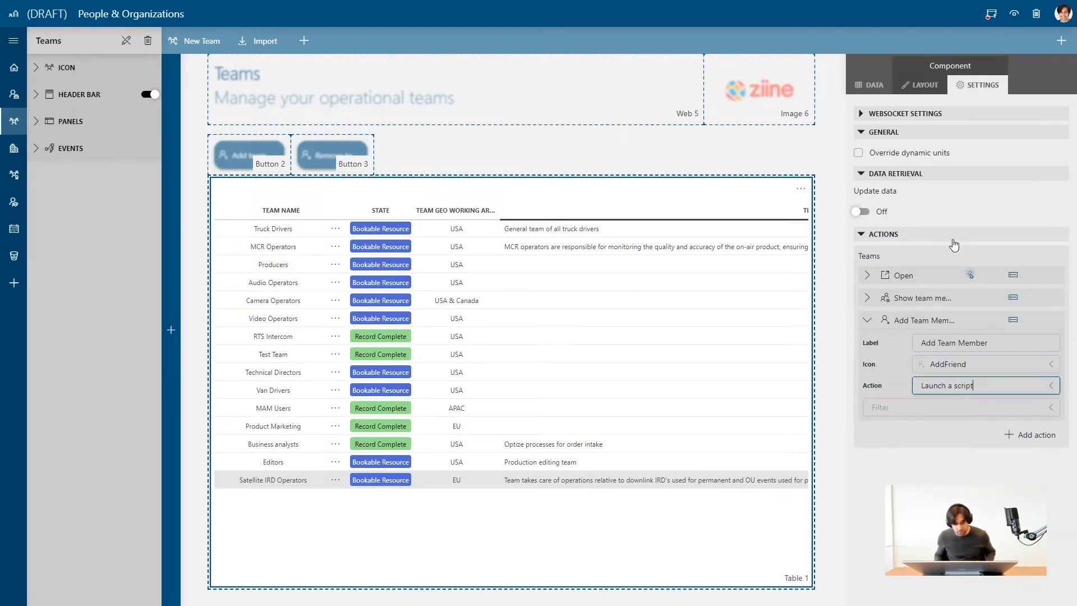
left_click(898, 409)
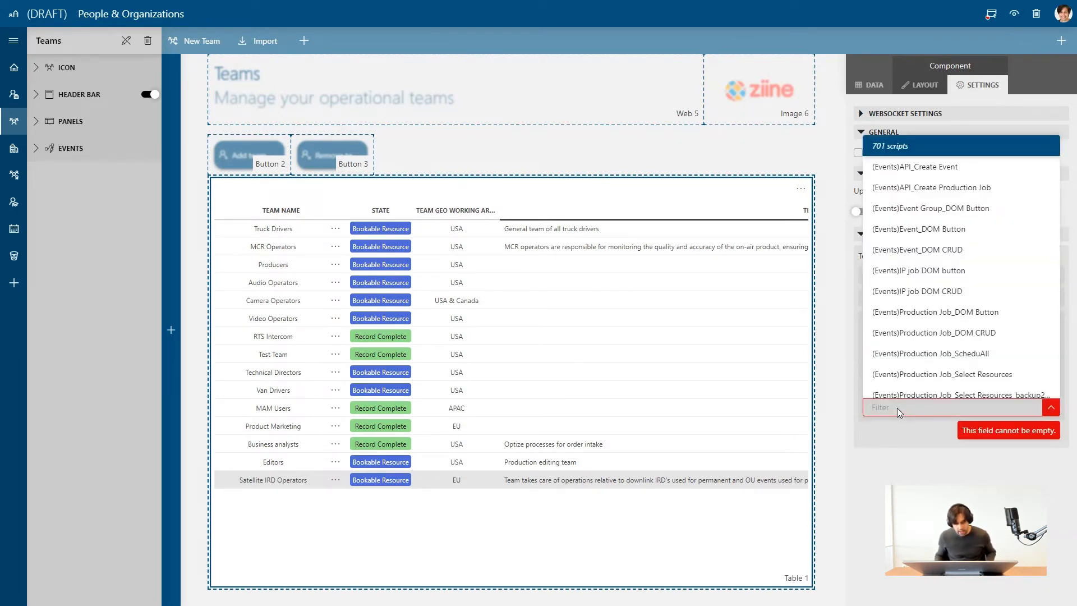
type("add resource")
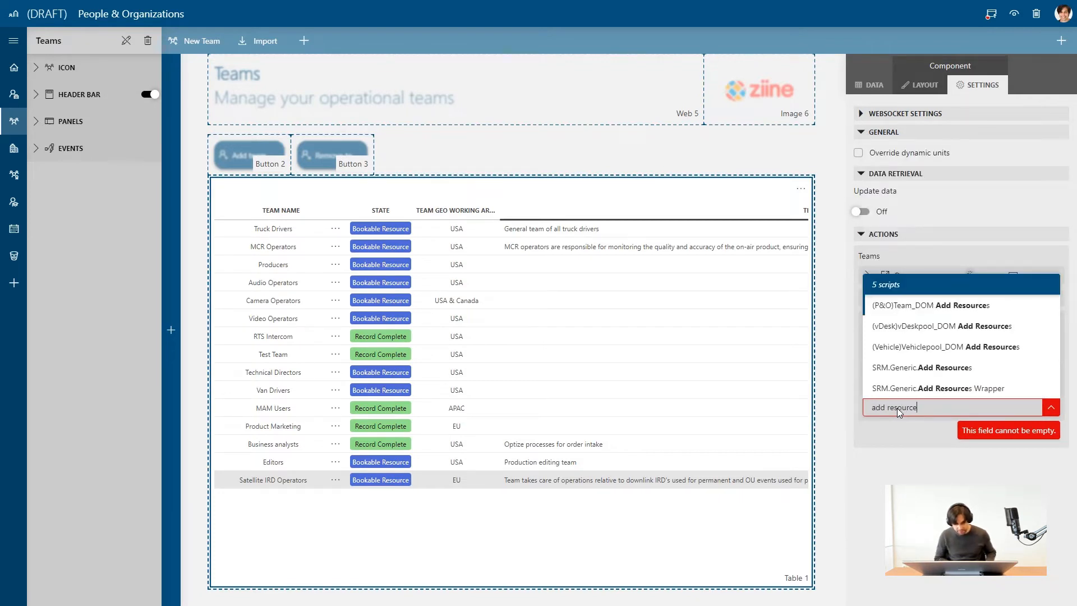
left_click(921, 307)
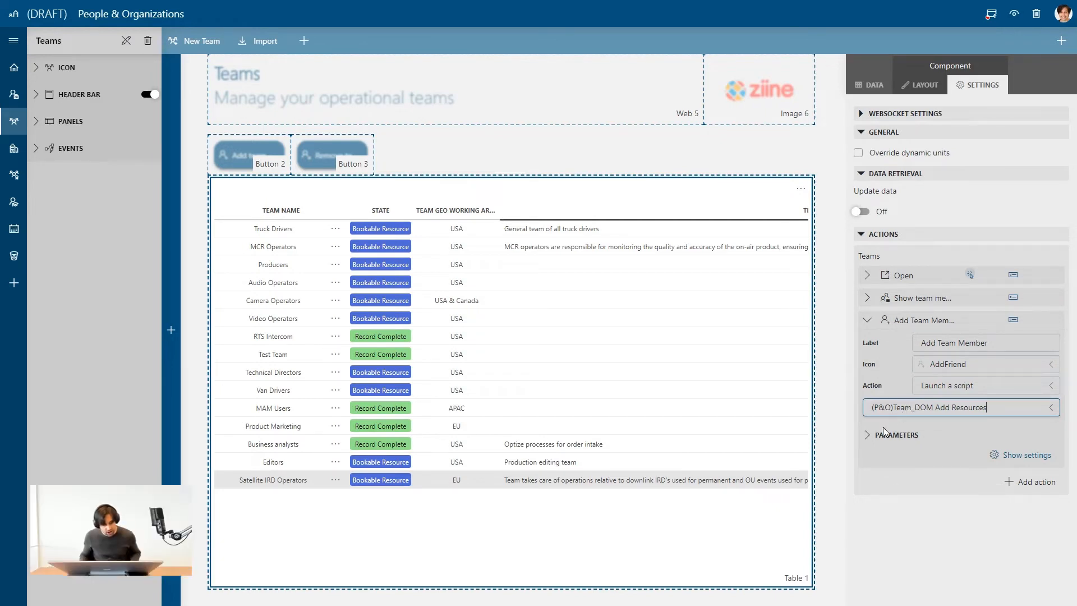
Feed the script's Input Data parameter from the Teams page's Table 1, with type Object manager instance and property ID.
left_click(868, 436)
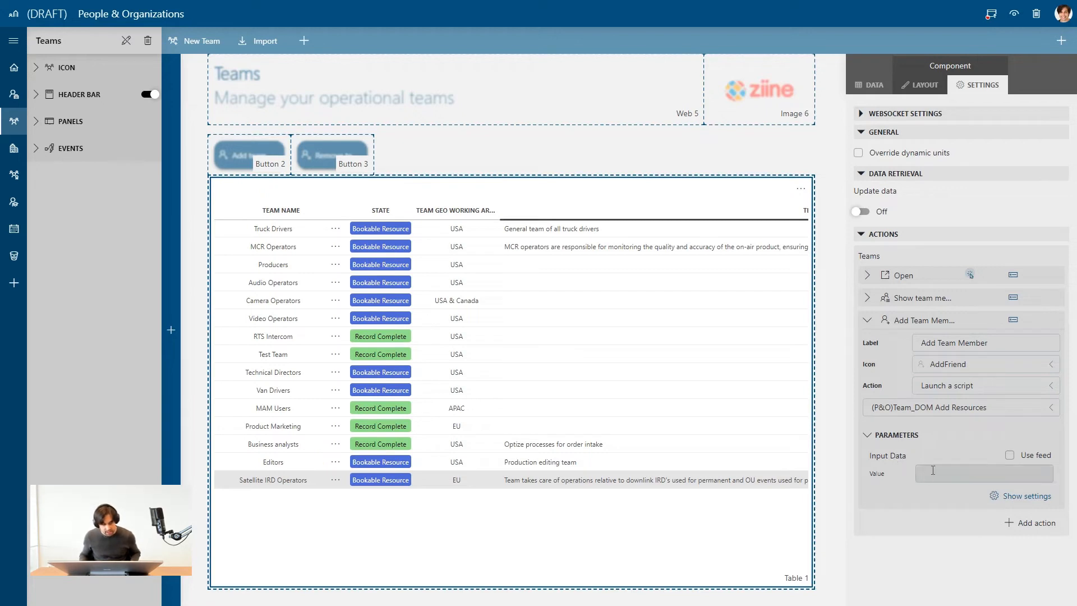
left_click(933, 471)
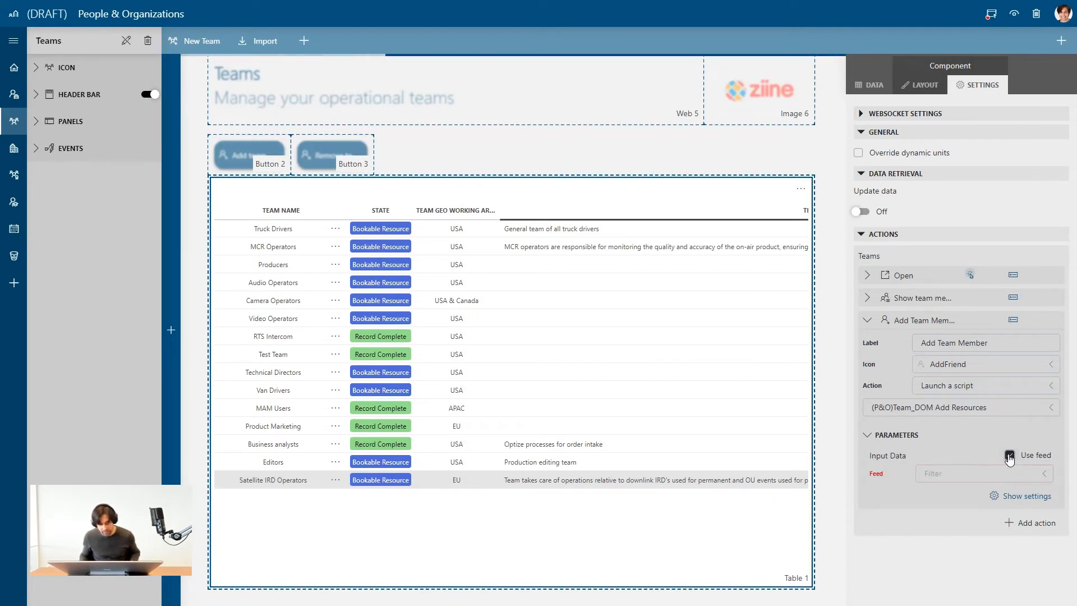
left_click(1009, 456)
left_click(985, 476)
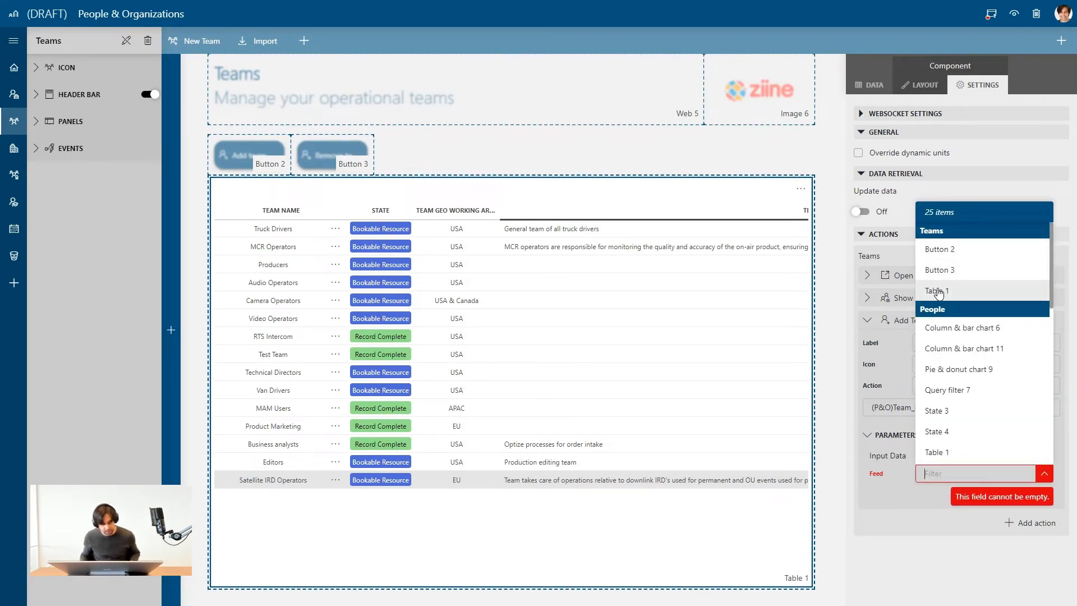
left_click(937, 291)
left_click(936, 494)
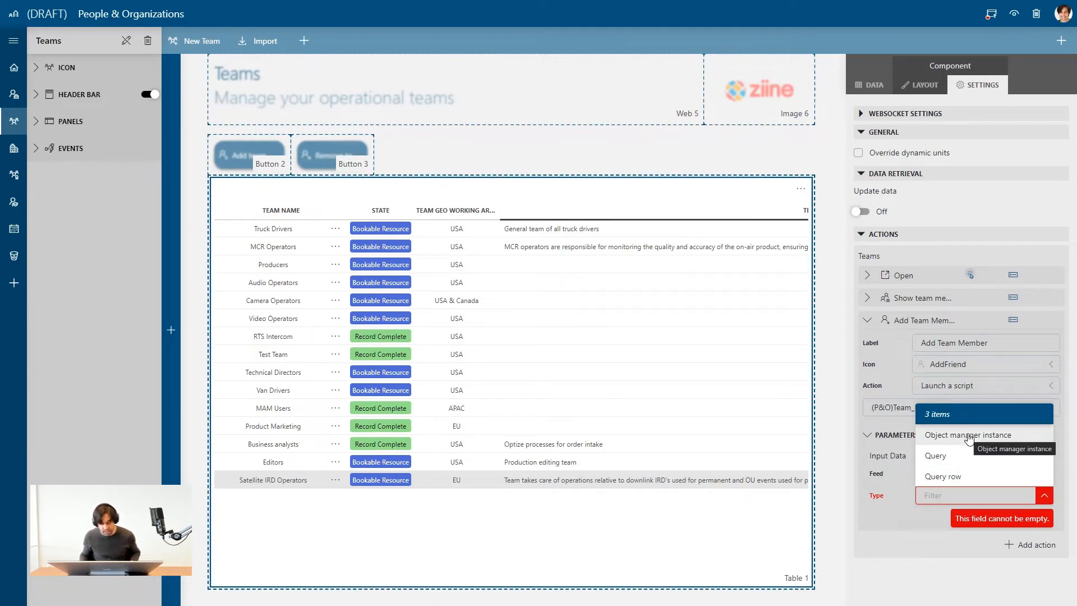
left_click(968, 437)
left_click(965, 517)
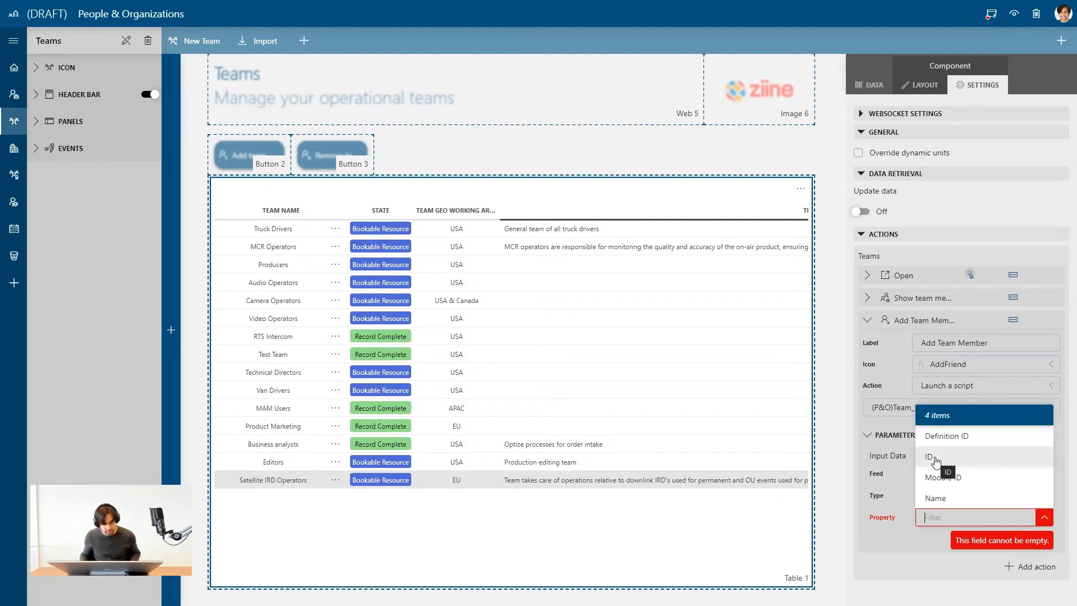
left_click(932, 458)
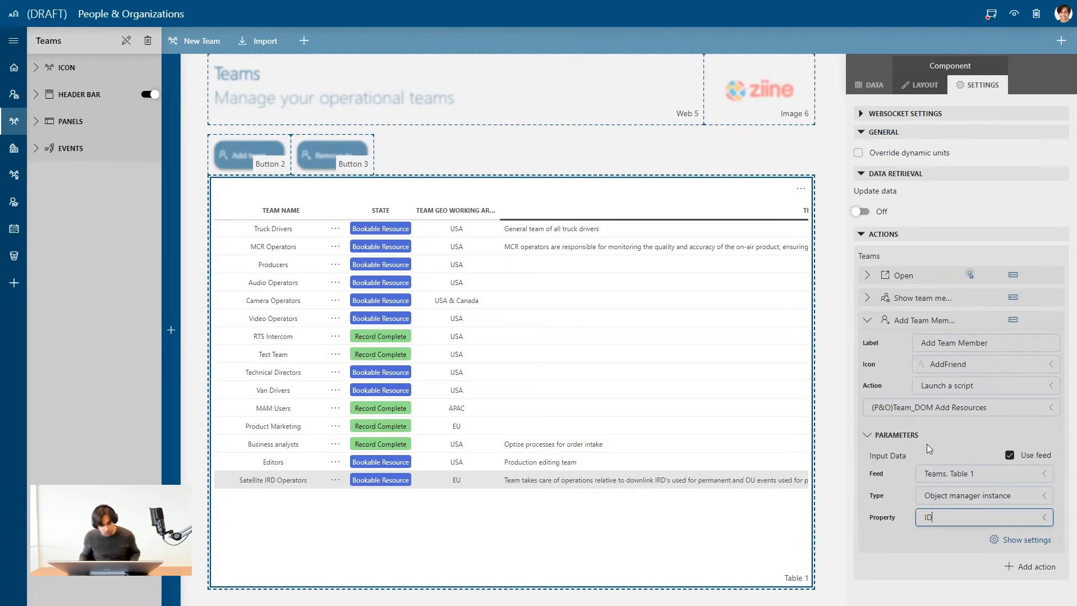
Preview the draft app and use the new Add Team Member row action to add the first available person to Satellite IRD Operators.
left_click(1014, 13)
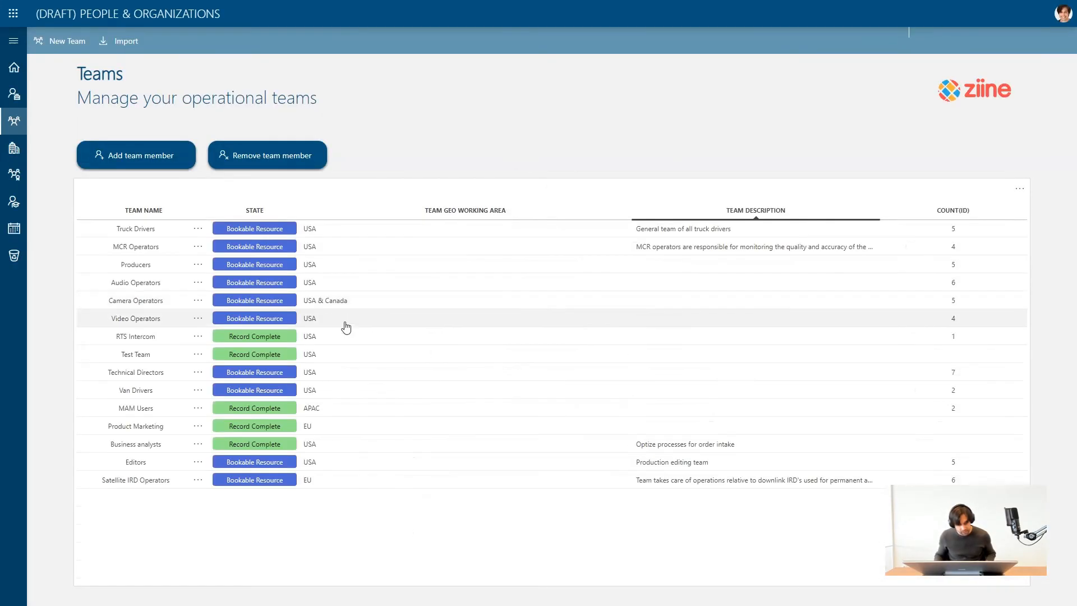
left_click(197, 480)
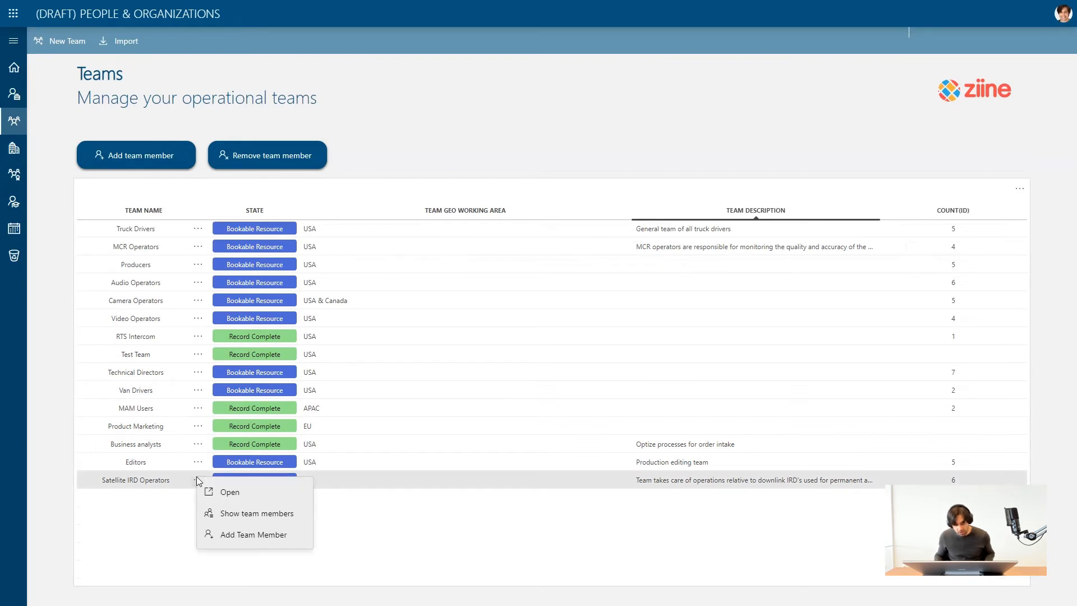
left_click(258, 540)
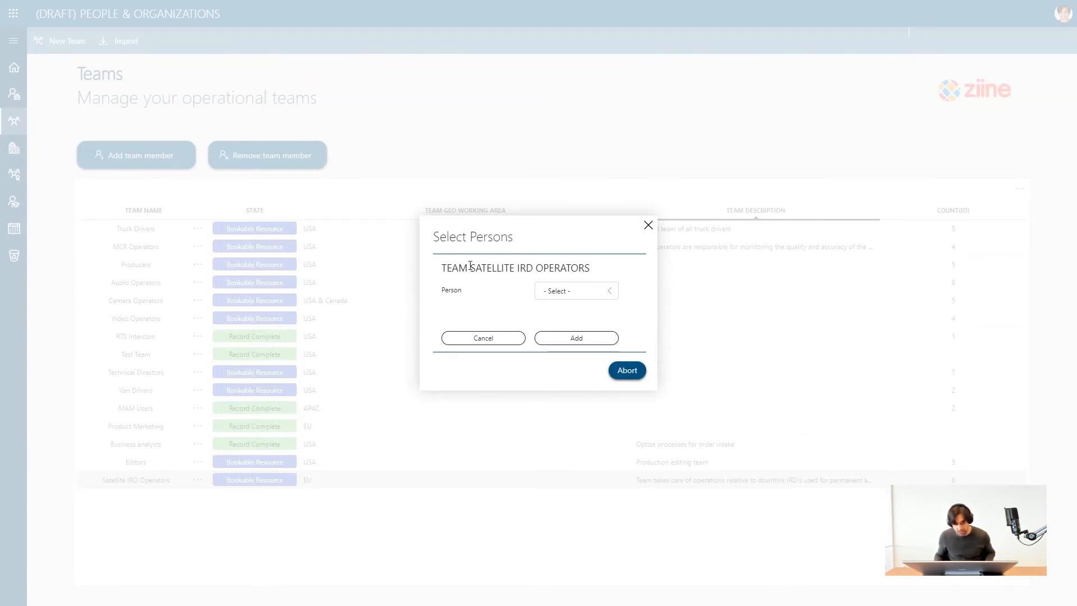
left_click(576, 290)
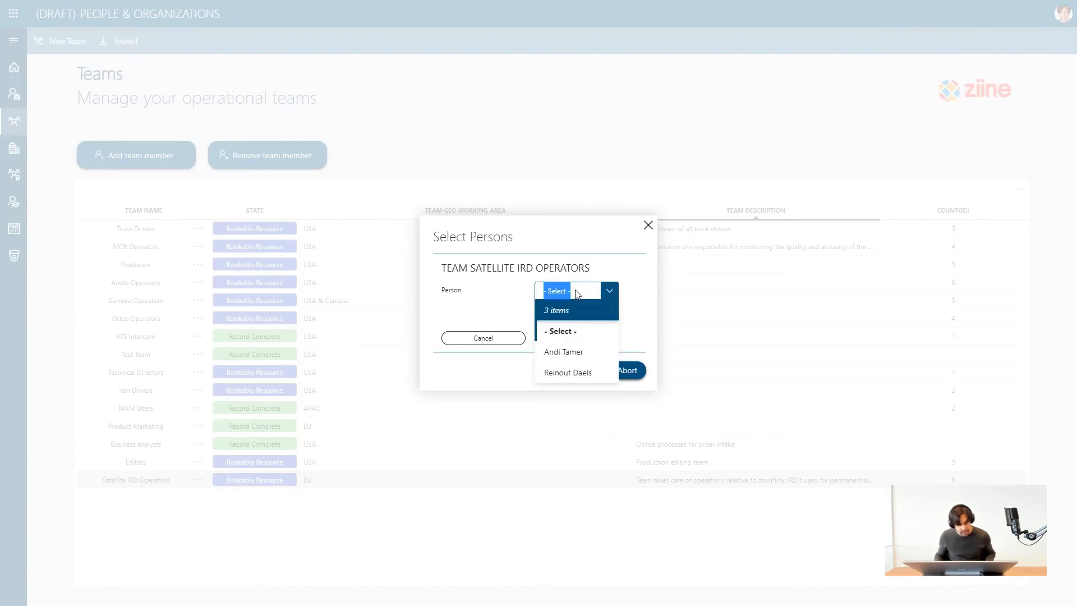
left_click(567, 351)
left_click(593, 348)
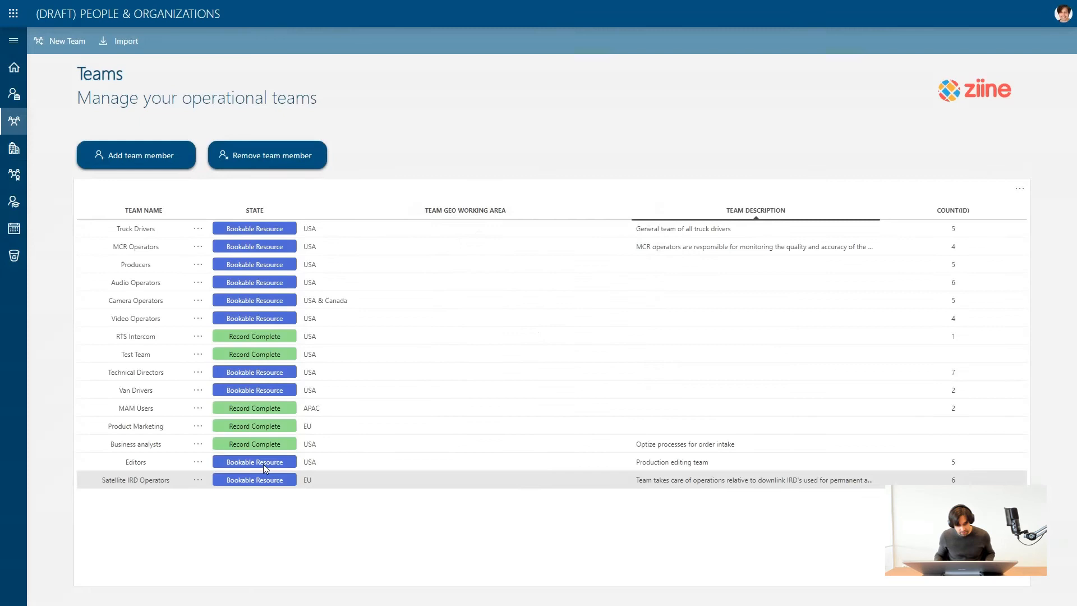
View the member list of the Satellite IRD Operators team to check the added person, and close it.
left_click(198, 479)
left_click(224, 516)
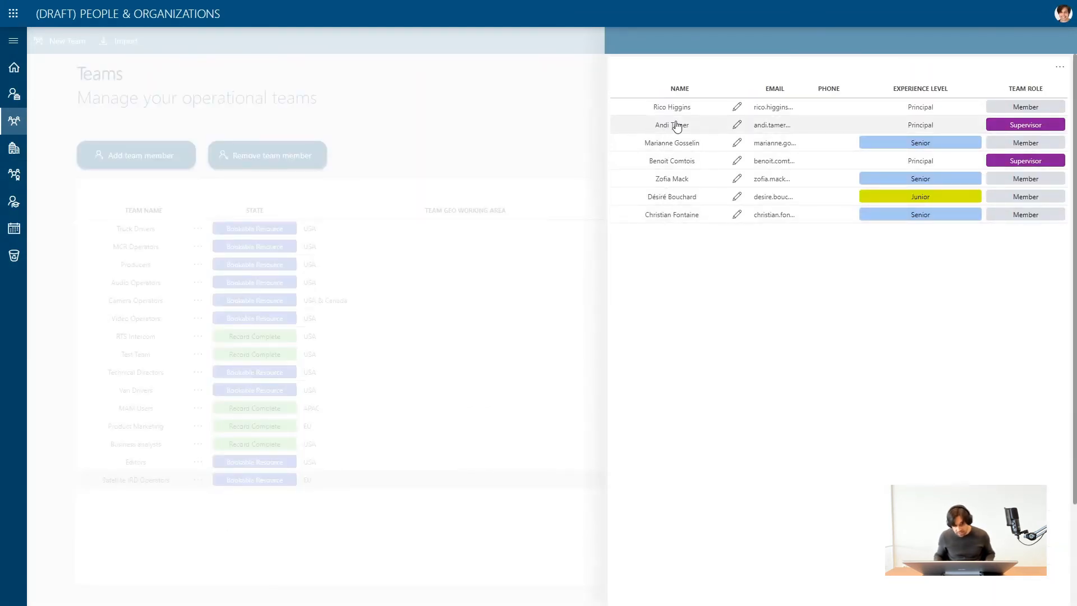
left_click(538, 123)
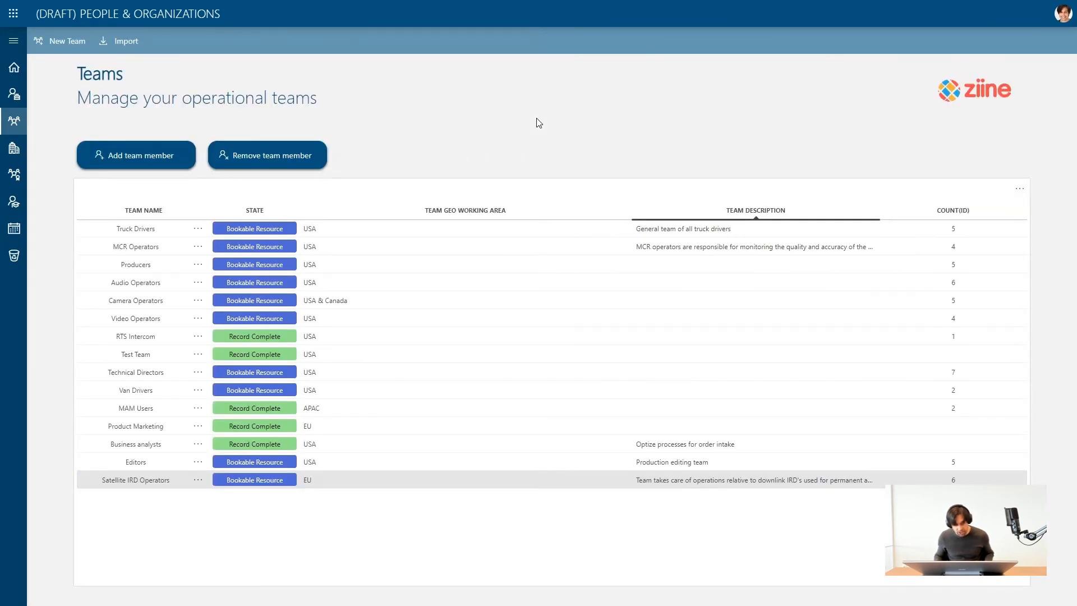
Remove the newly added person from the Satellite IRD Operators team with the Remove team member row action and show the team's members.
left_click(200, 478)
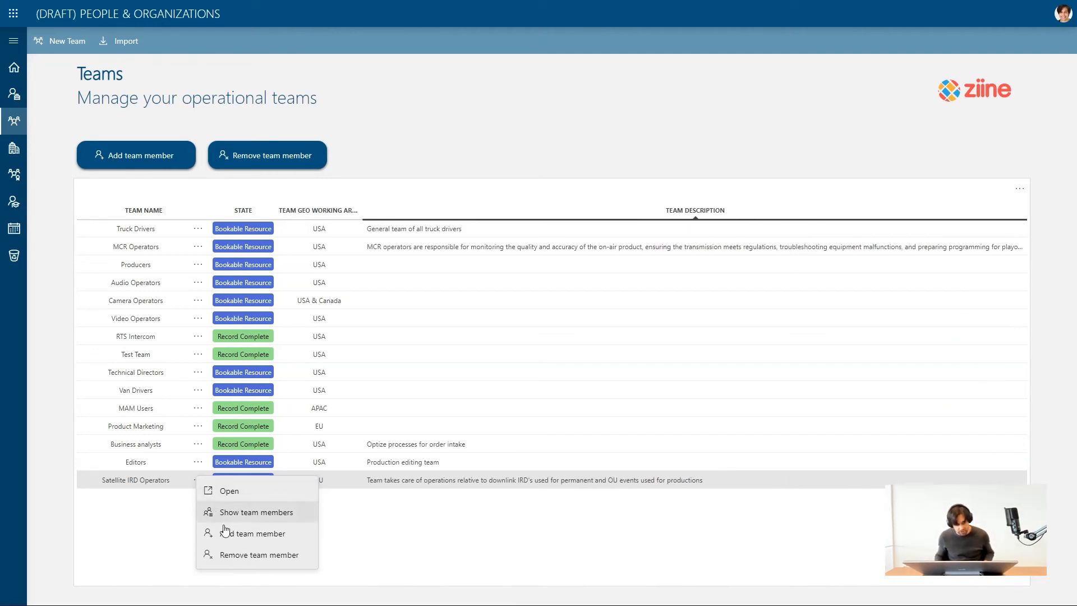
left_click(234, 554)
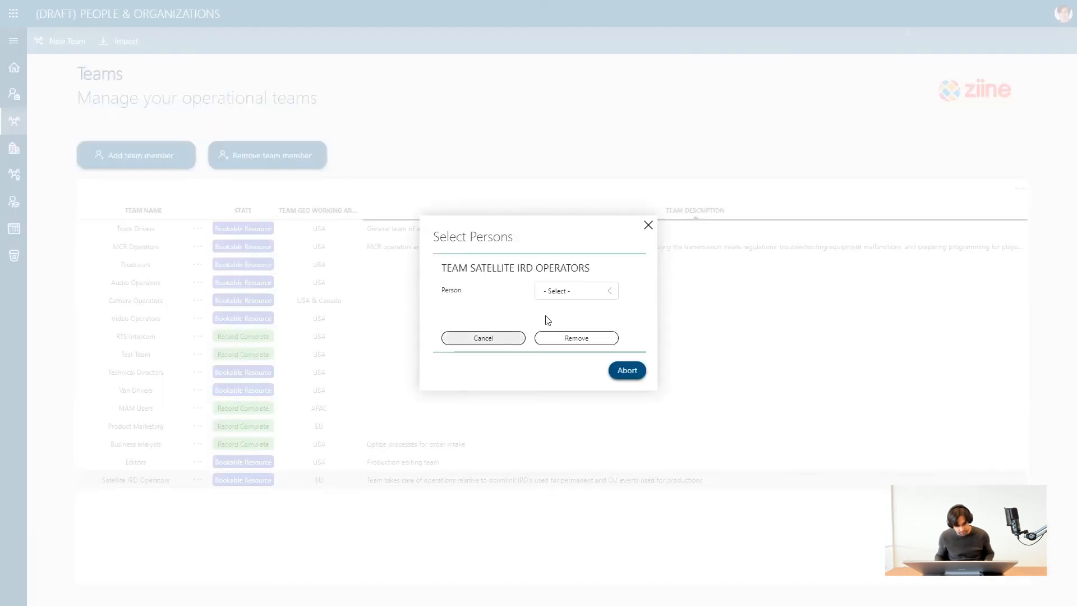
left_click(579, 291)
left_click(565, 352)
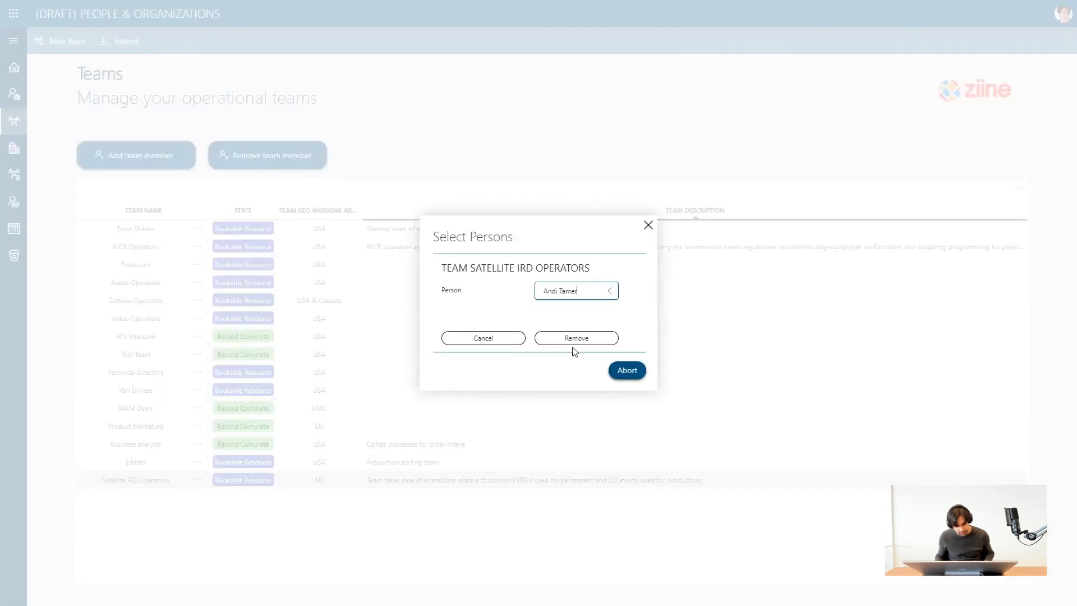
left_click(576, 338)
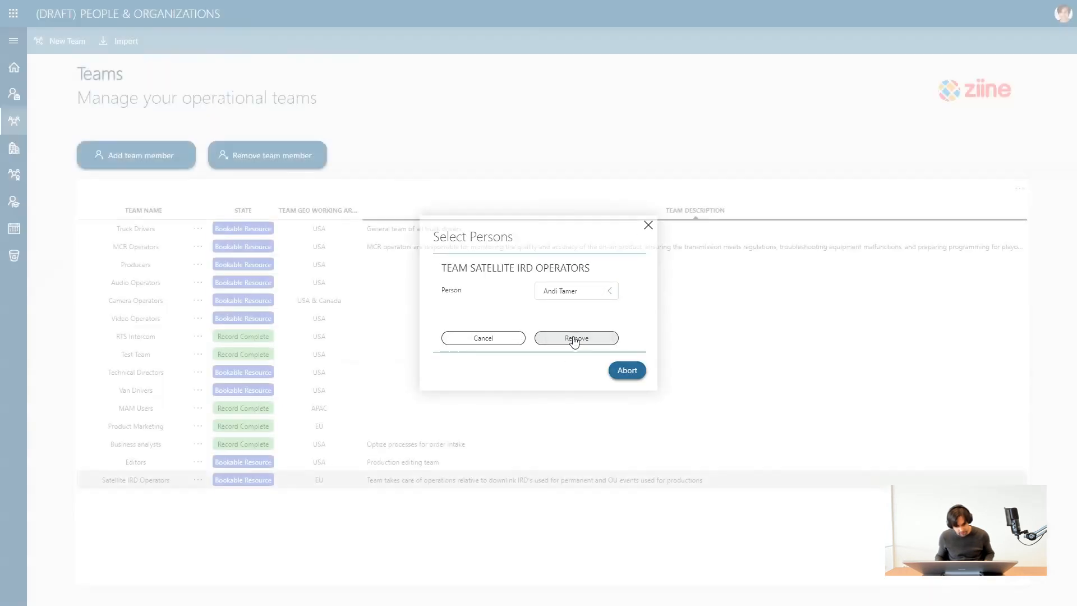
left_click(197, 480)
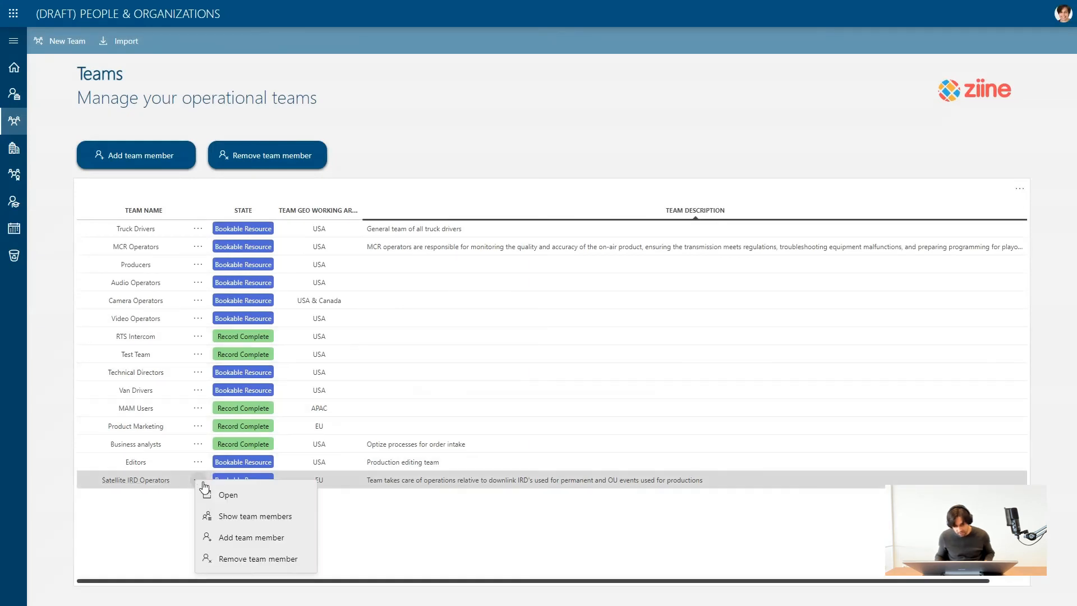
left_click(224, 512)
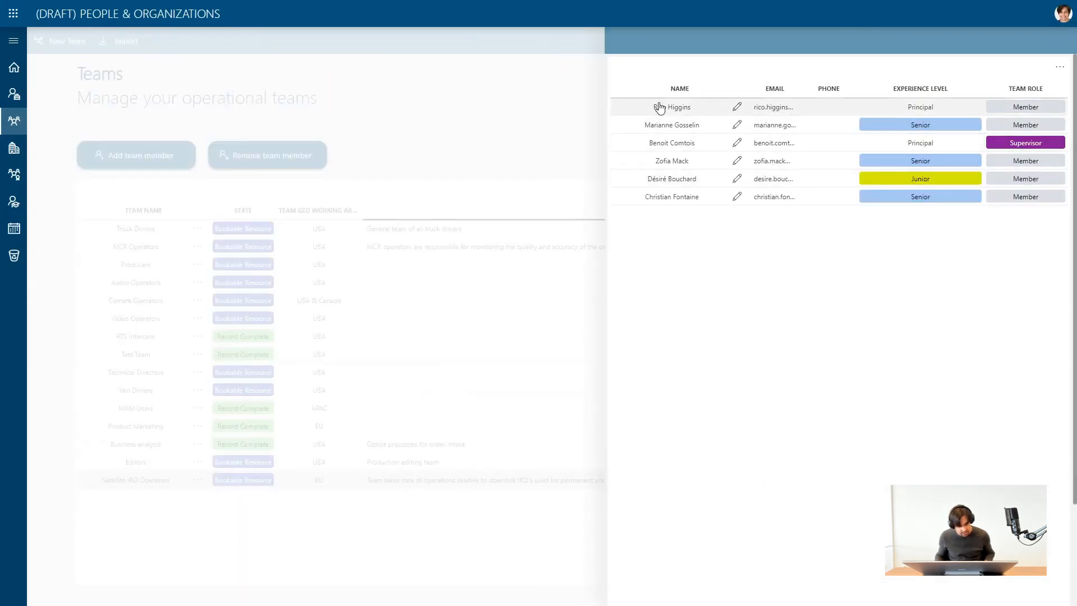